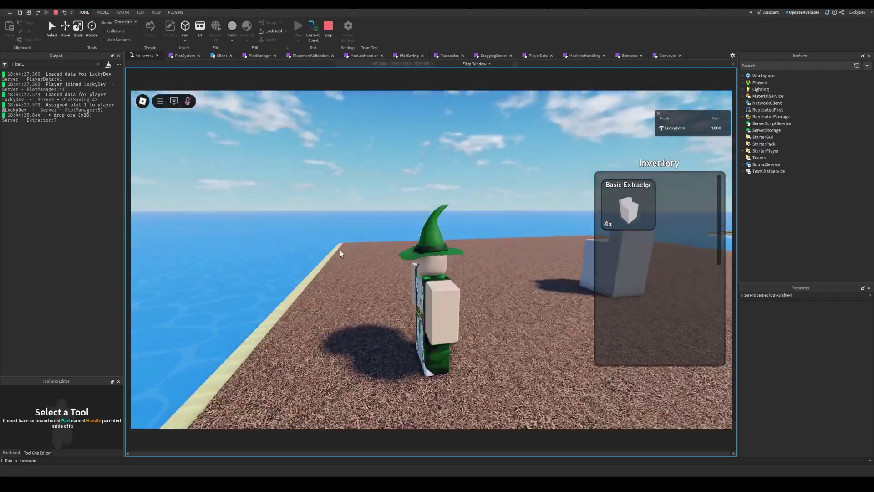
# Step: Walk the character across the plot to the placed extractor and inspect it from several sides
pyautogui.moveTo(419, 246); pyautogui.dragTo(420, 246, button='right')
pyautogui.press('w')
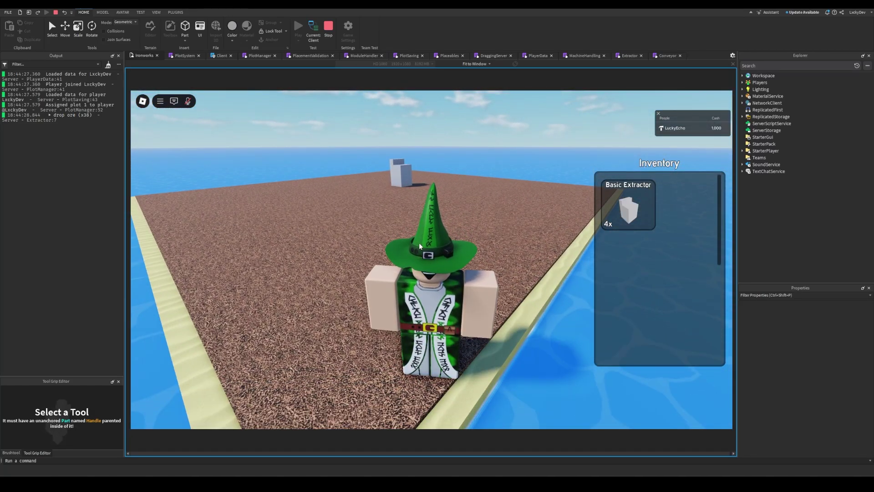
pyautogui.press('w')
pyautogui.press('a')
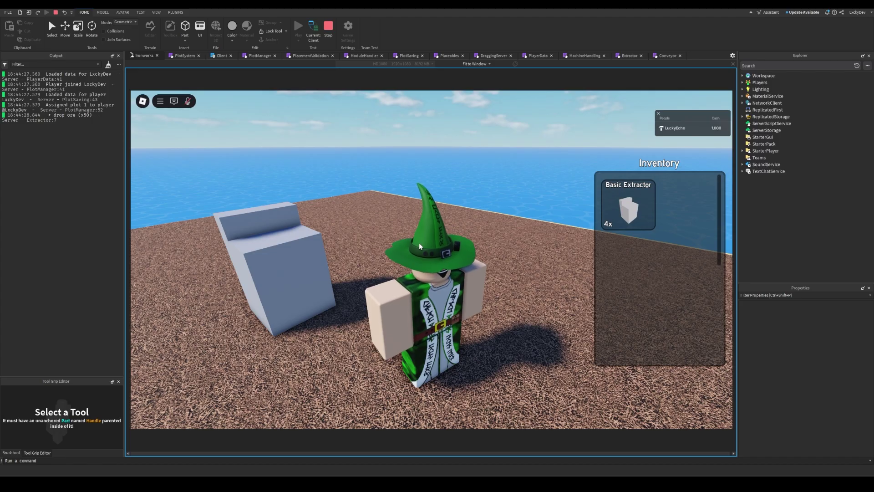
pyautogui.moveTo(419, 244); pyautogui.dragTo(420, 254, button='right')
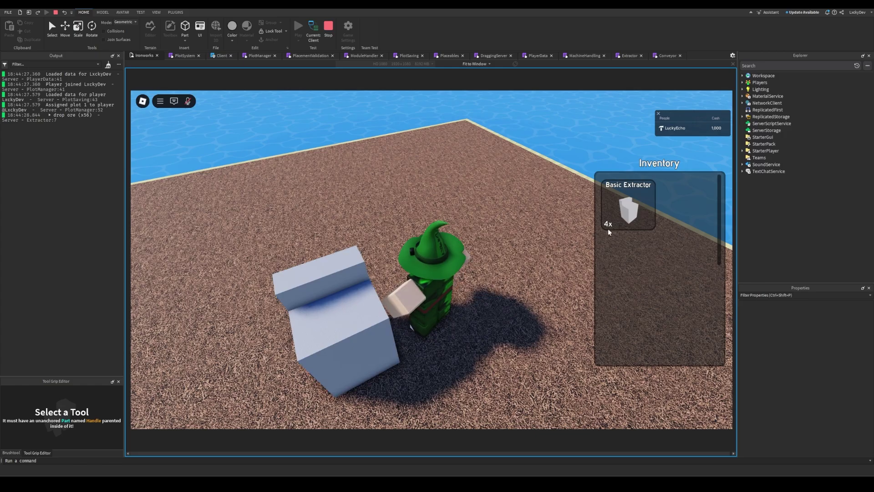
pyautogui.press('s')
pyautogui.moveTo(402, 302); pyautogui.dragTo(390, 309, button='right')
pyautogui.press('w')
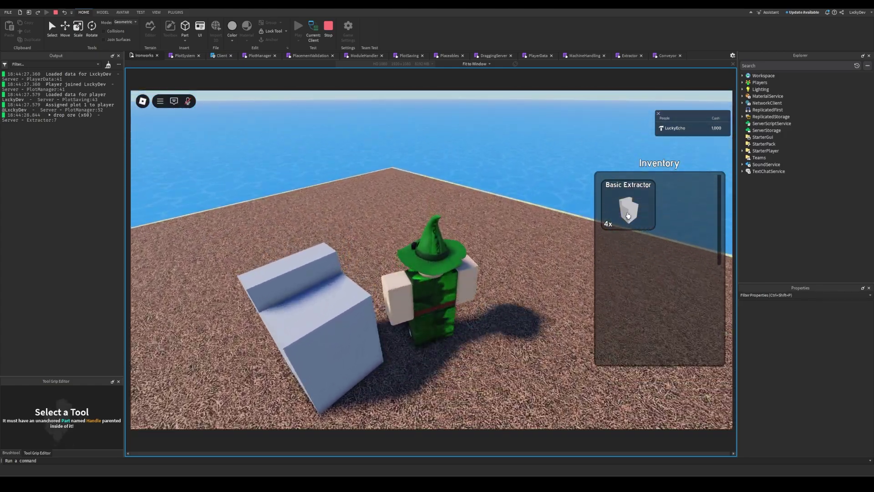
# Step: Place a Basic Extractor from the inventory on the plot near the existing one
pyautogui.moveTo(444, 251); pyautogui.dragTo(444, 251, button='right')
pyautogui.press('w')
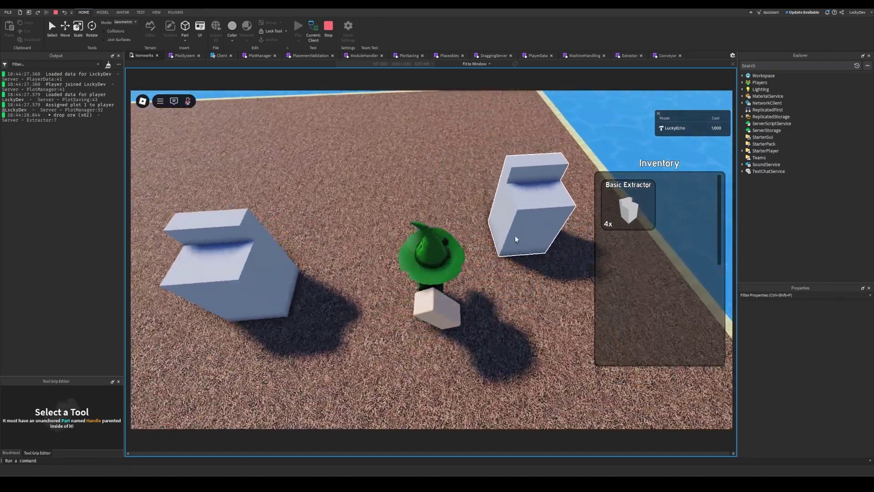
pyautogui.moveTo(511, 252); pyautogui.dragTo(510, 251, button='right')
pyautogui.moveTo(497, 249); pyautogui.dragTo(491, 208)
pyautogui.moveTo(492, 208); pyautogui.dragTo(491, 209, button='right')
pyautogui.moveTo(492, 209); pyautogui.dragTo(491, 209)
pyautogui.press('w')
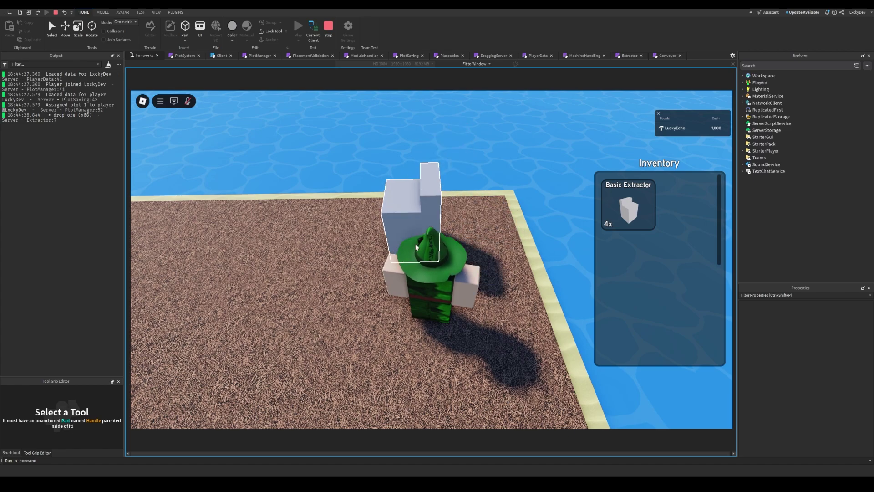
pyautogui.moveTo(416, 247); pyautogui.dragTo(415, 247, button='right')
pyautogui.press('a')
pyautogui.moveTo(415, 247); pyautogui.dragTo(385, 245)
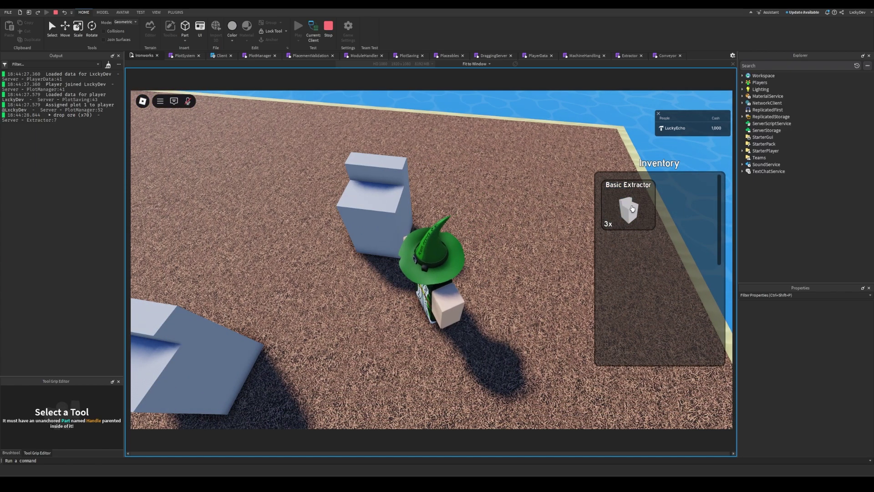
# Step: Place another Basic Extractor from the inventory beside the one just placed
pyautogui.moveTo(632, 209); pyautogui.dragTo(484, 252)
pyautogui.press('a')
pyautogui.moveTo(484, 252); pyautogui.dragTo(495, 240, button='right')
pyautogui.press('s')
pyautogui.press('w')
pyautogui.press('s')
pyautogui.press('w')
pyautogui.moveTo(347, 283); pyautogui.dragTo(353, 288, button='right')
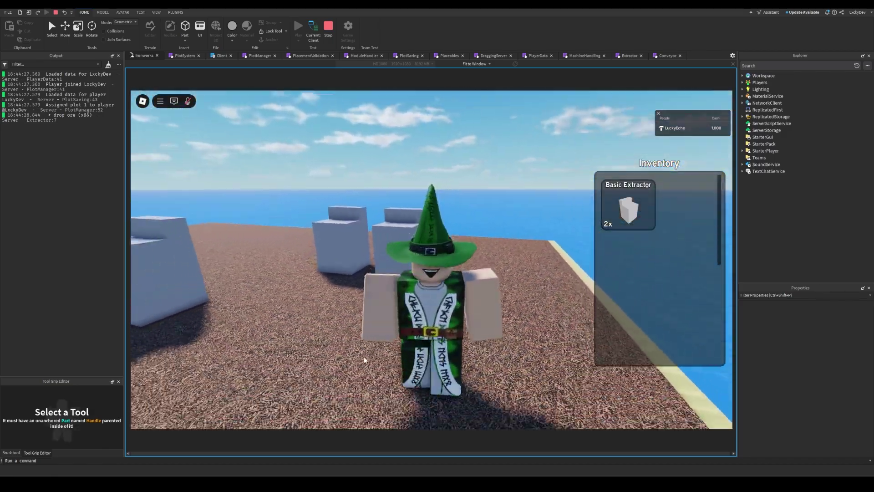
# Step: Walk around the placed extractors and examine their plain block models up close and from a distance
pyautogui.moveTo(364, 360); pyautogui.dragTo(353, 376, button='right')
pyautogui.press('s')
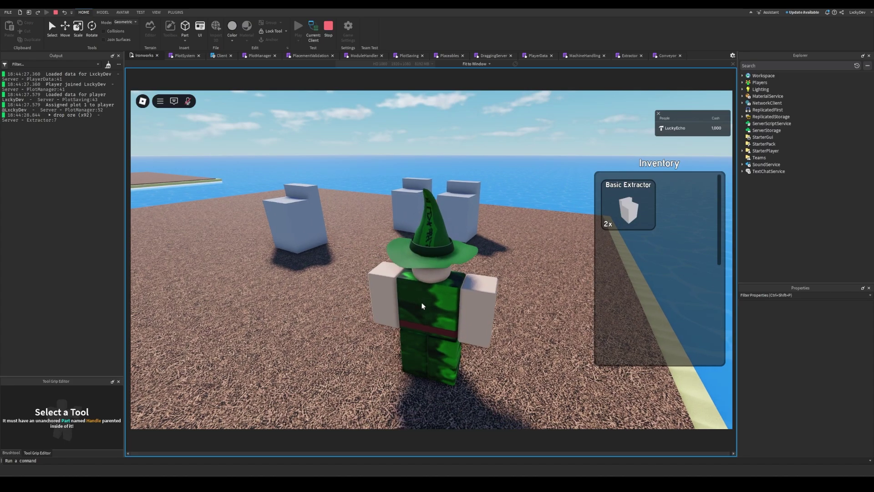
pyautogui.moveTo(421, 303); pyautogui.dragTo(421, 303, button='right')
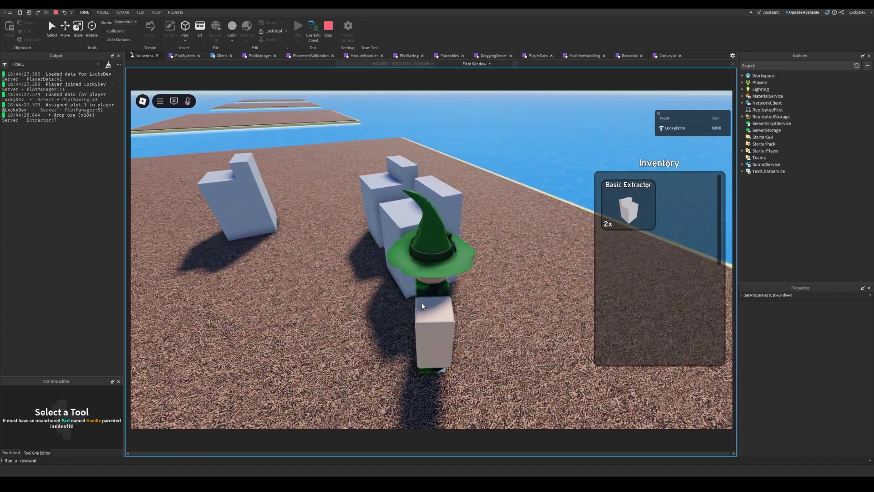
pyautogui.moveTo(433, 236); pyautogui.dragTo(433, 235, button='right')
pyautogui.scroll(5, 433, 236)
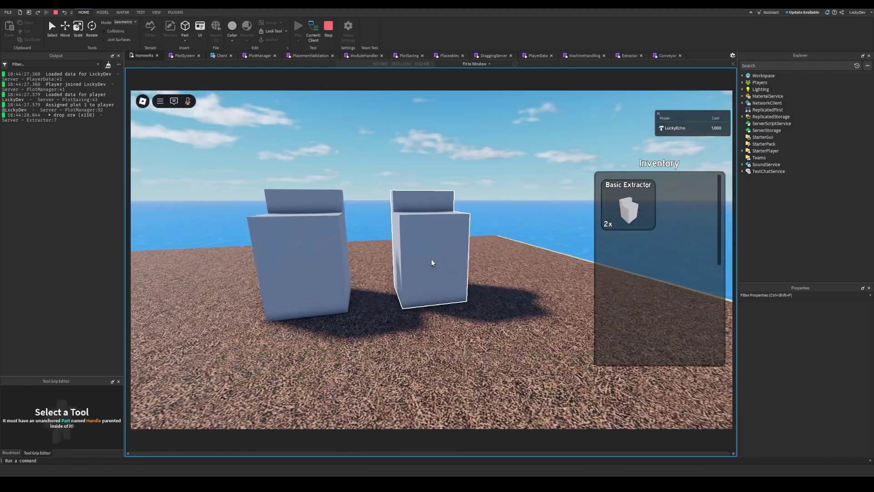
pyautogui.press('w')
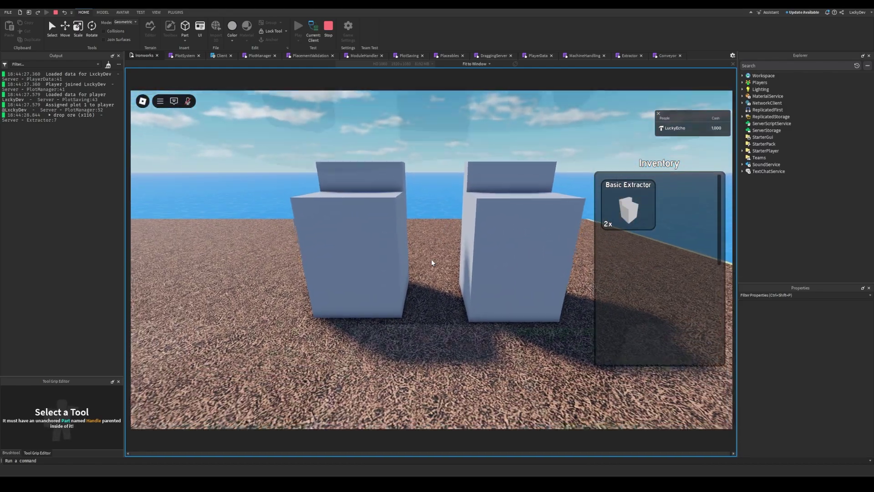
pyautogui.scroll(-5, 433, 263)
pyautogui.moveTo(433, 262); pyautogui.dragTo(442, 272, button='right')
pyautogui.press('w')
pyautogui.scroll(-2, 443, 272)
pyautogui.press('s')
pyautogui.press('w')
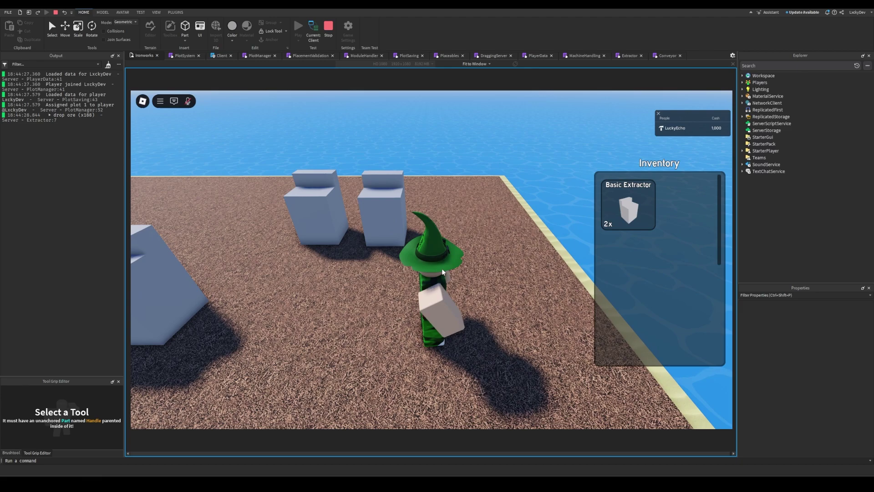
pyautogui.press('a')
pyautogui.moveTo(431, 278); pyautogui.dragTo(430, 279, button='right')
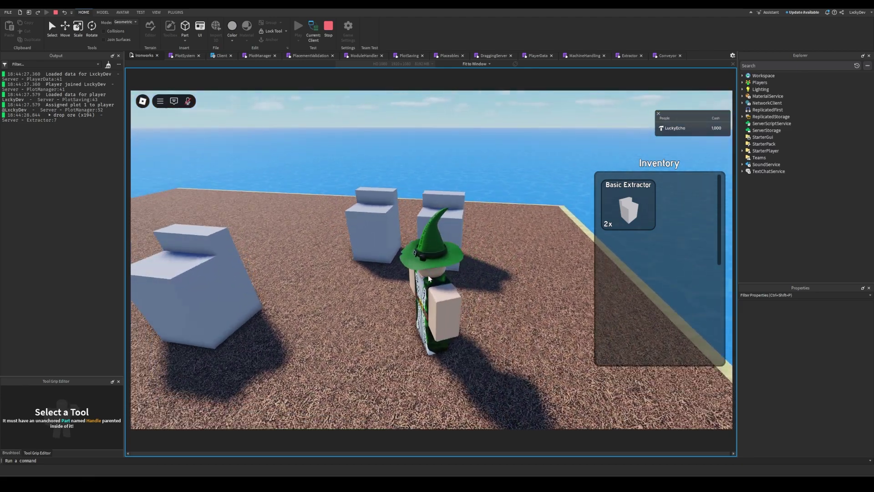
pyautogui.press('a')
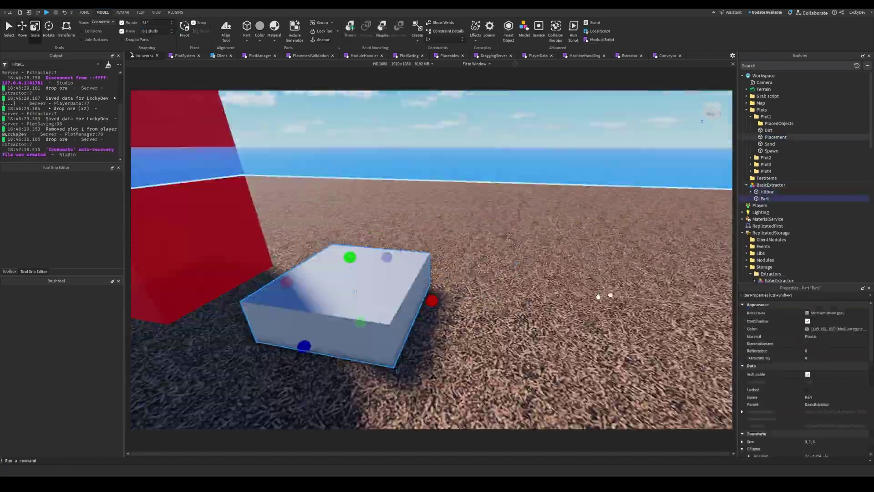
# Step: Duplicate the flat base part in the BasicExtractor model and arrange the copies as a tall body with a top plate
pyautogui.click(422, 265)
pyautogui.hotkey('ctrl', 'd')
pyautogui.hotkey('ctrl', '2')
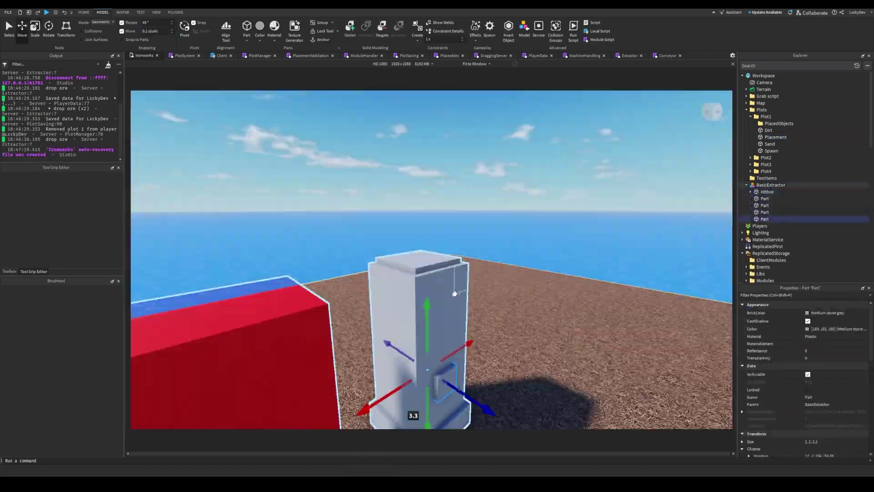
# Step: Restyle the extractor's base and top plates in darker grey and add a black tread-patterned cylinder on top
pyautogui.click(811, 337)
pyautogui.click(813, 198)
pyautogui.hotkey('ctrl', '3')
pyautogui.click(822, 329)
pyautogui.click(481, 301)
# Step: Set the extractor parts' material and colour, and duplicate grey bars into a frame around the body
pyautogui.click(814, 336)
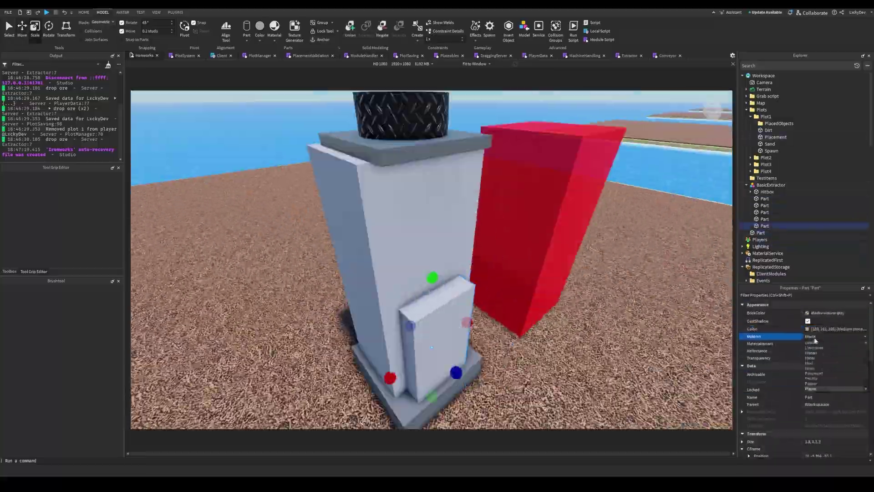
pyautogui.click(822, 328)
pyautogui.moveTo(472, 322); pyautogui.dragTo(492, 331)
pyautogui.hotkey('ctrl', 'd')
pyautogui.hotkey('ctrl', '2')
pyautogui.moveTo(437, 227); pyautogui.dragTo(441, 216)
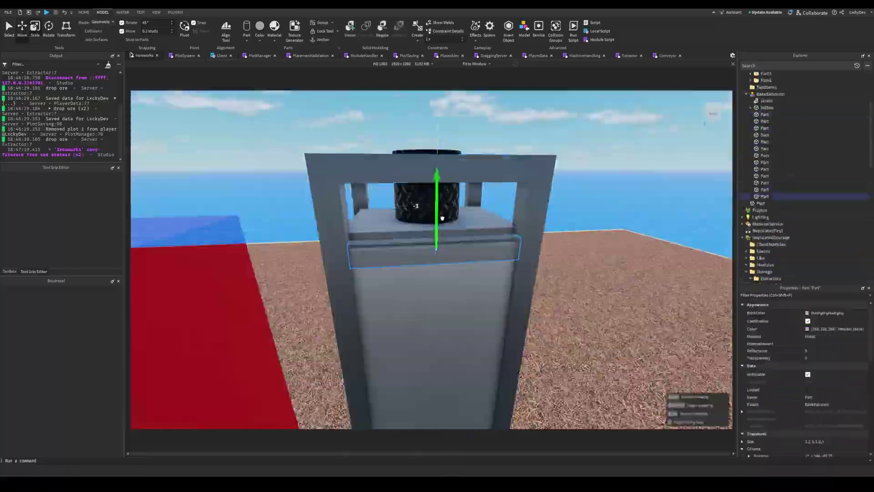
# Step: Resize, recolour and position the frame's crossbars, and set the material of the extractor's detail parts
pyautogui.hotkey('ctrl', '3')
pyautogui.click(823, 329)
pyautogui.hotkey('ctrl', '2')
pyautogui.moveTo(556, 288); pyautogui.dragTo(563, 289)
pyautogui.hotkey('ctrl', '3')
pyautogui.click(814, 337)
pyautogui.hotkey('ctrl', '2')
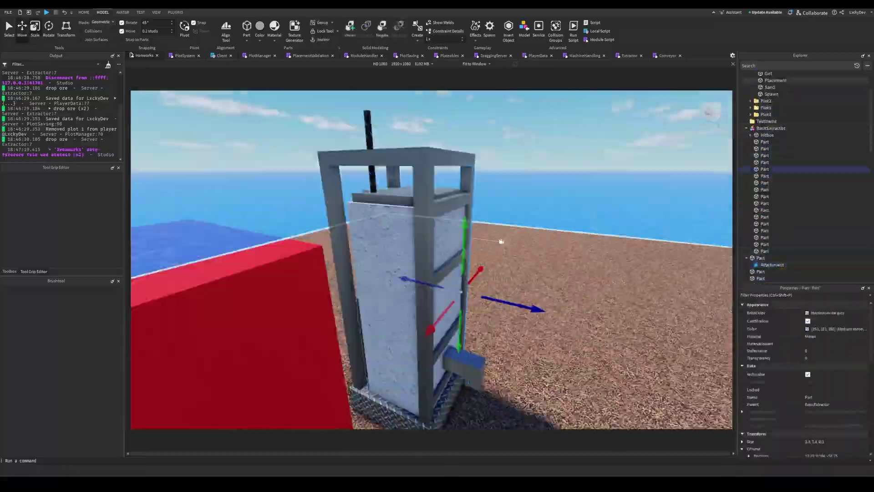
# Step: Resize and recolour the extractor's body panel and adjust its position inside the frame
pyautogui.hotkey('ctrl', '3')
pyautogui.click(822, 328)
pyautogui.moveTo(500, 326); pyautogui.dragTo(487, 324)
pyautogui.hotkey('ctrl', '2')
pyautogui.moveTo(486, 324); pyautogui.dragTo(505, 314, button='right')
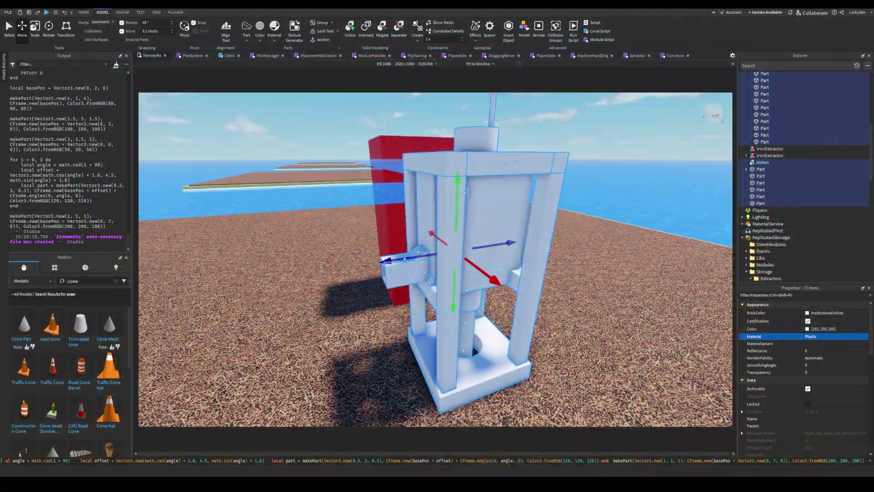
# Step: Give the redesigned extractor's frame a rough textured material and recolour the diamond-plate shaft above the base hole
pyautogui.click(515, 322)
pyautogui.click(478, 364)
pyautogui.click(807, 329)
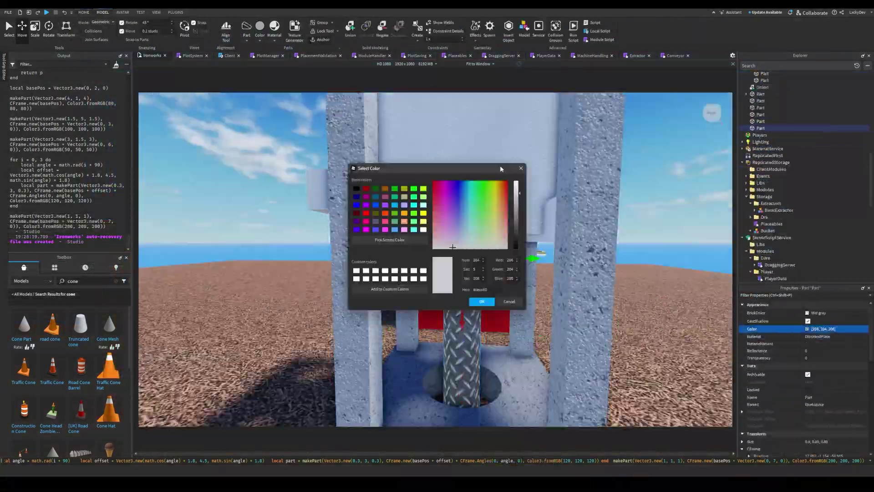
pyautogui.click(482, 302)
# Step: Scale the diamond-plate cylinder on top of the extractor to a length of about 2.3 studs
pyautogui.click(467, 263)
pyautogui.hotkey('ctrl', '3')
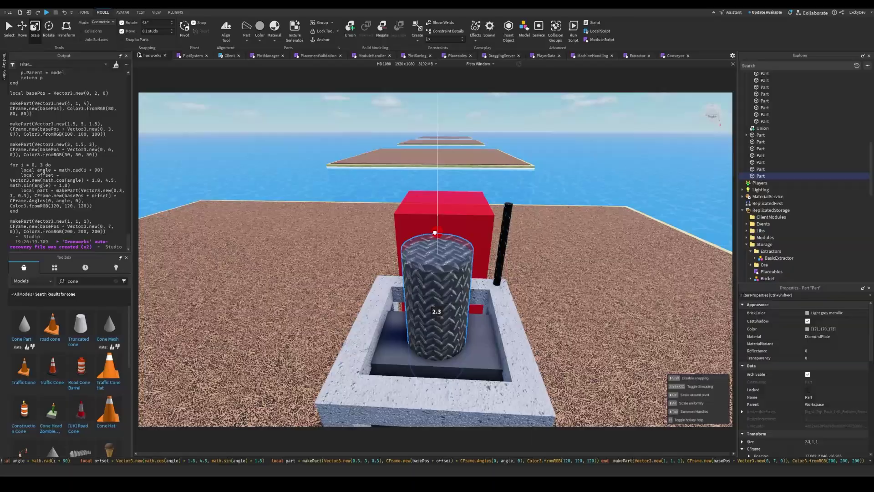
pyautogui.hotkey('ctrl', '2')
pyautogui.click(451, 214)
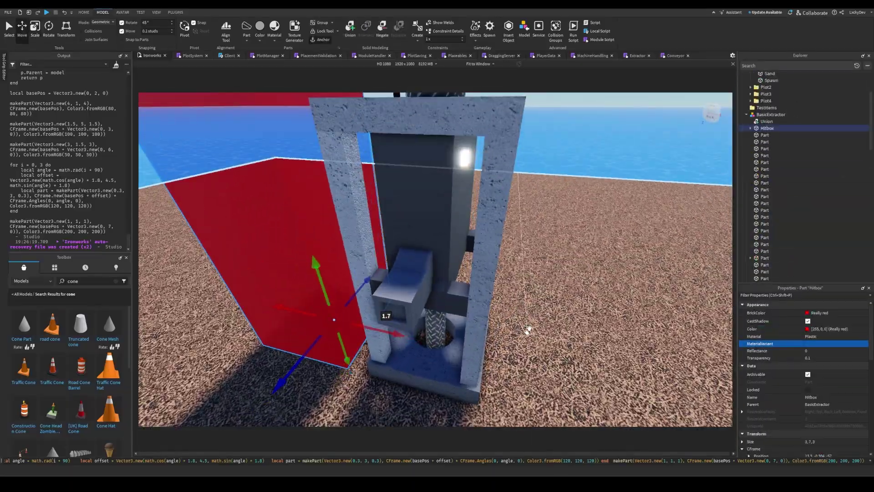
# Step: Move the red Hitbox over the BasicExtractor model so that it encloses the machine's frame
pyautogui.moveTo(548, 313); pyautogui.dragTo(521, 327, button='right')
pyautogui.scroll(-5, 525, 301)
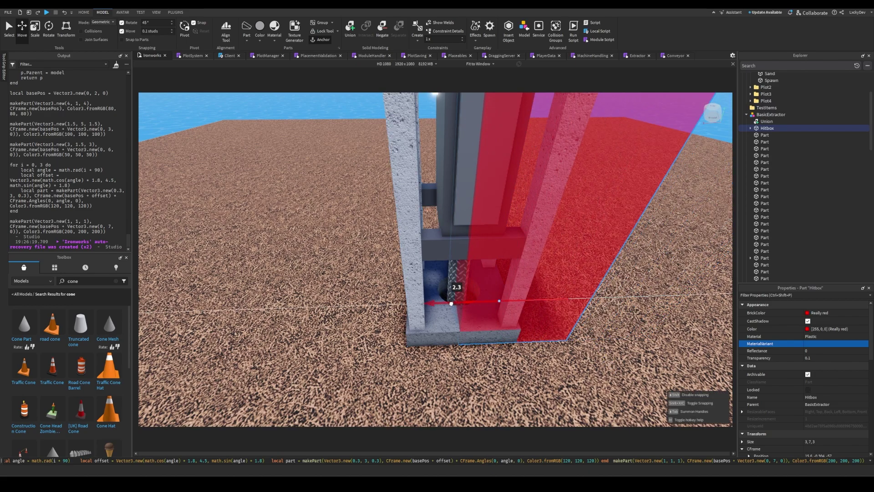
pyautogui.scroll(5, 409, 298)
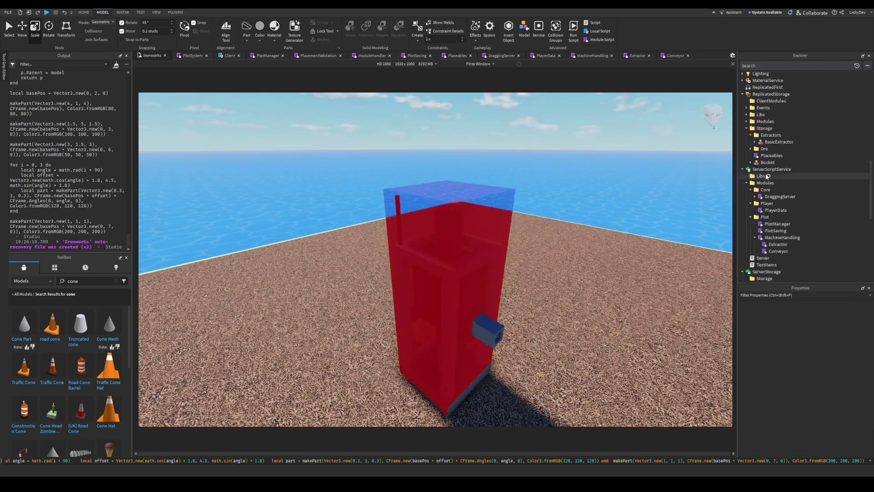
# Step: Unanchor all of the BasicExtractor's parts except the Hitbox
pyautogui.scroll(15, 766, 177)
pyautogui.click(765, 189)
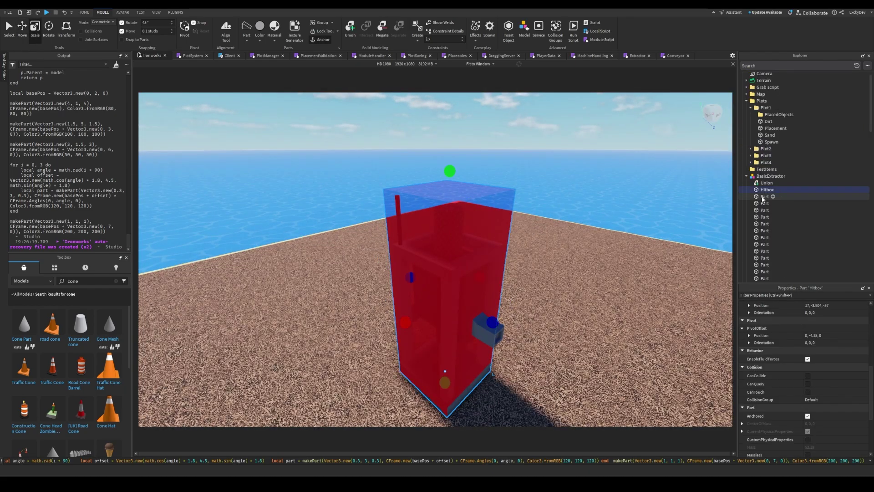
pyautogui.scroll(-6, 764, 199)
pyautogui.keyDown('shift'); pyautogui.click(763, 235); pyautogui.keyUp('shift')
pyautogui.scroll(4, 763, 227)
pyautogui.click(766, 149)
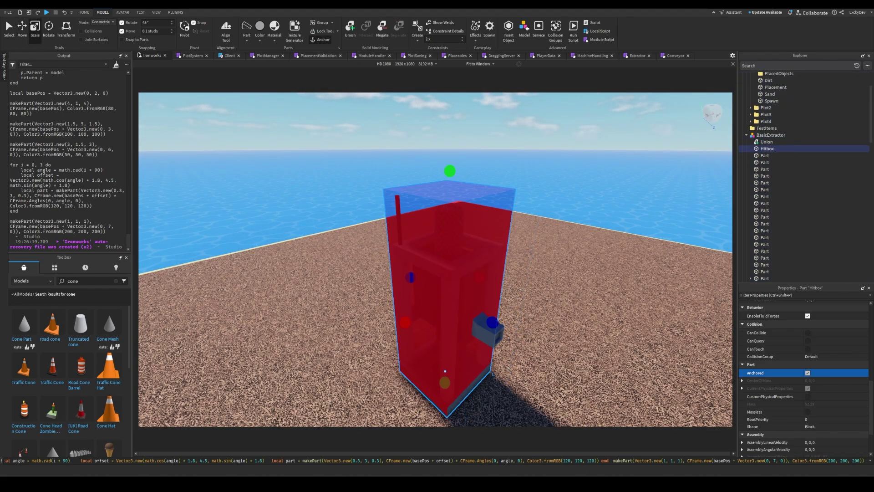
# Step: Clear the old part-generating script from the command bar
pyautogui.click(495, 462)
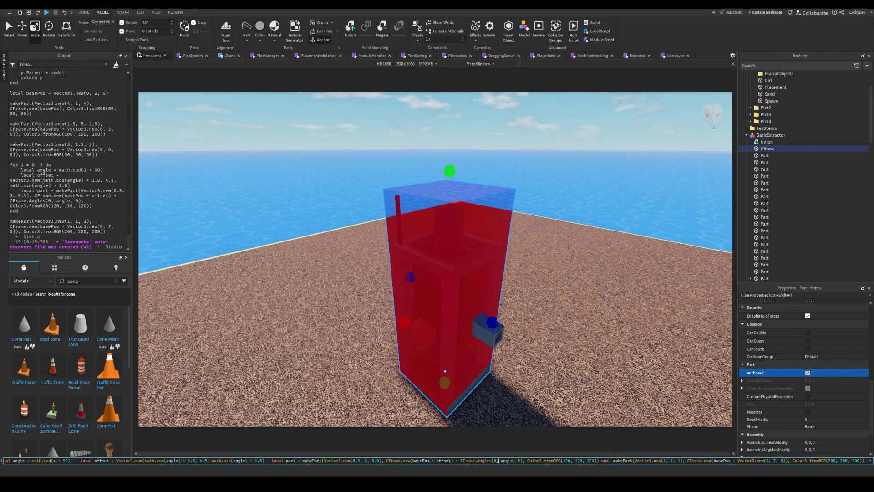
pyautogui.hotkey('ctrl', 'a')
pyautogui.press('BackSpace')
# Step: Write a command that loops through BasicExtractor's children and creates a WeldConstraint in Hitbox with Part0 = hitbox and Part1 = v
pyautogui.moveTo(537, 227); pyautogui.dragTo(731, 201, button='right')
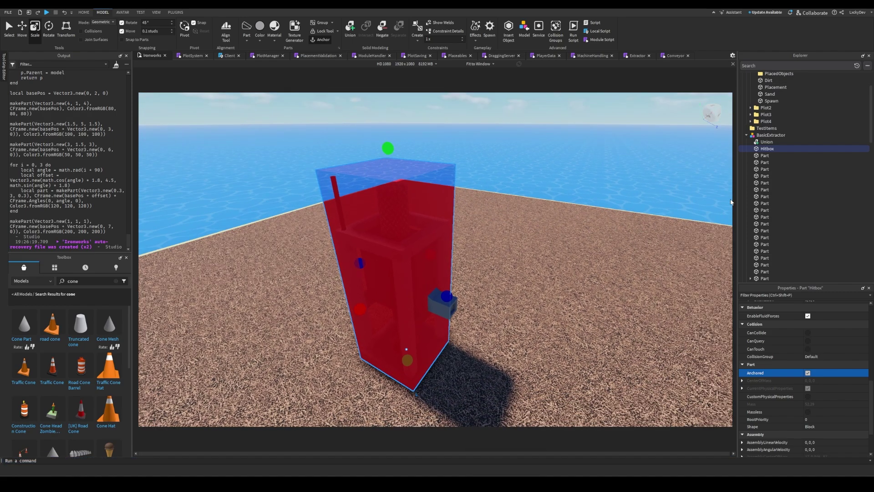
pyautogui.scroll(-3, 768, 168)
pyautogui.click(767, 163)
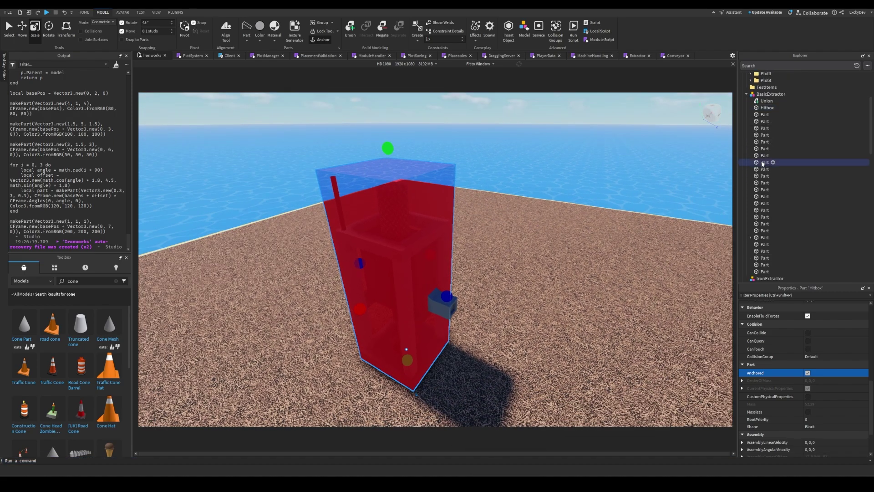
pyautogui.click(765, 237)
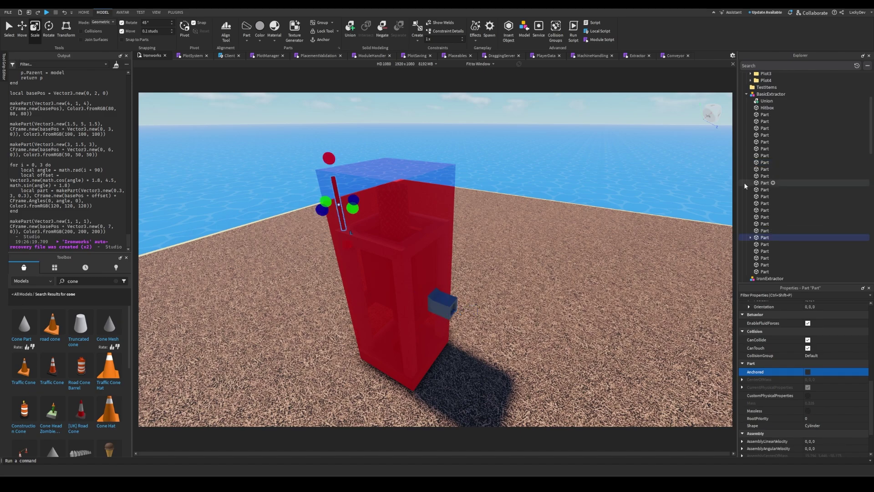
pyautogui.click(756, 108)
pyautogui.click(162, 461)
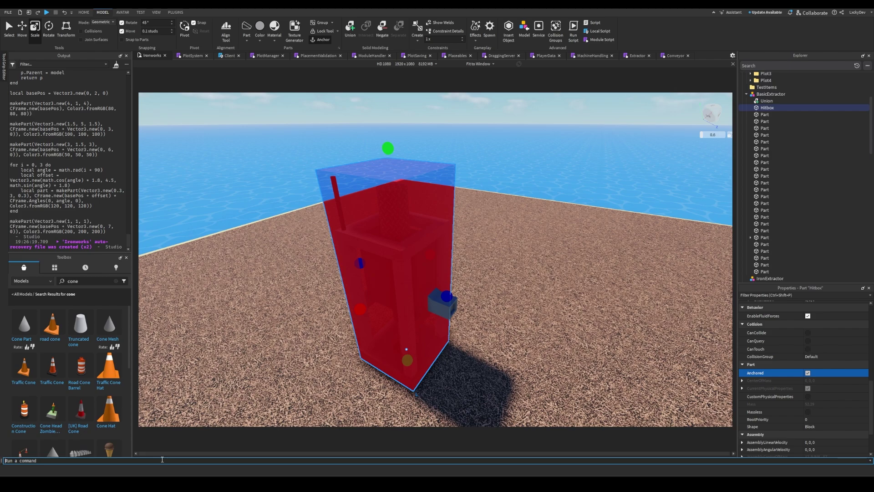
pyautogui.write('local hitbox = workspace. for i, v in pairs(workspace.BasicExtractor:GetChildren()) do local weld = Instance.new("WeldConstraint",) end')
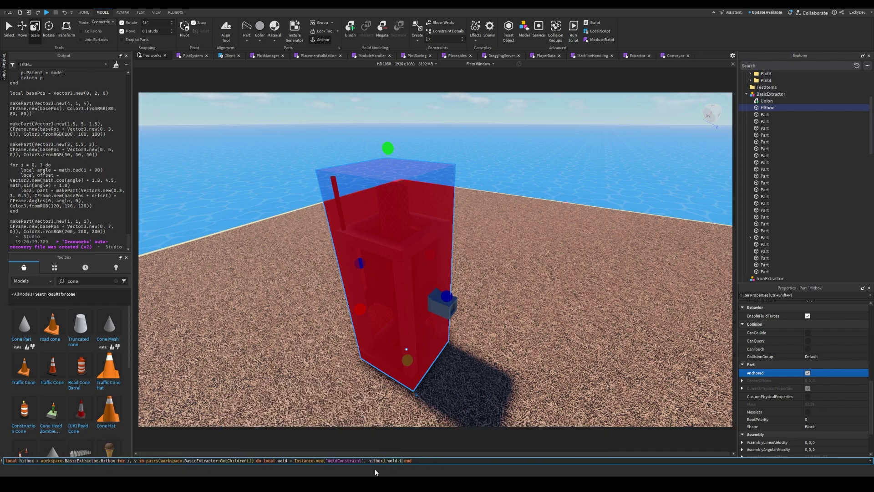
pyautogui.press('BackSpace')
pyautogui.write('Part0 = hitbox weld.Part1 = v')
# Step: Wrap the weld creation code in an "if v ~= hitbox then" condition closed with "end"
pyautogui.click(263, 461)
pyautogui.write('if v ~= hitbox then')
pyautogui.click(526, 461)
pyautogui.write('end')
# Step: Run the welding command and select the last WeldConstraint under the Hitbox to check it
pyautogui.click(515, 461)
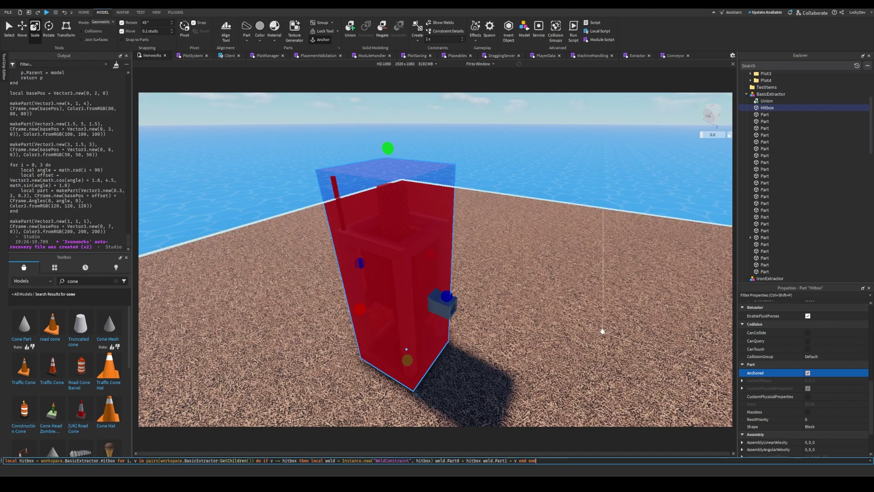
pyautogui.press('Return')
pyautogui.click(777, 196)
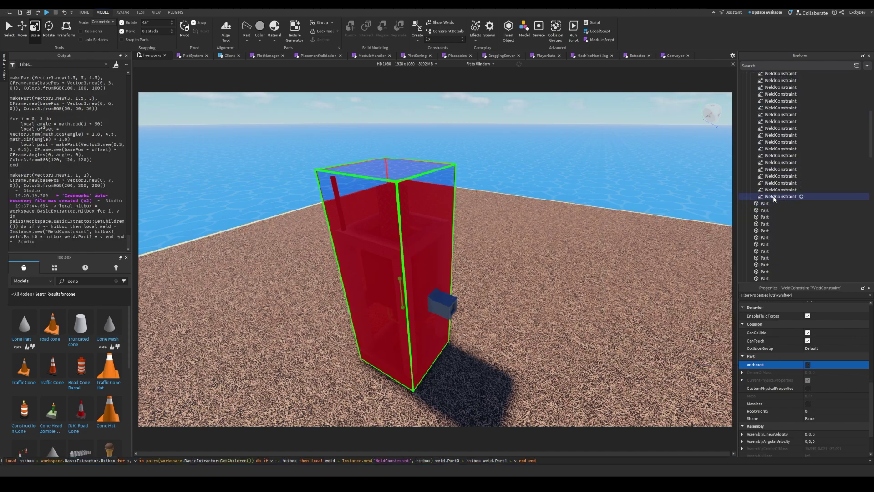
# Step: Check several WeldConstraints under the Hitbox for their Part0 and Part1 links, then collapse the Hitbox
pyautogui.click(776, 182)
pyautogui.click(774, 169)
pyautogui.click(776, 156)
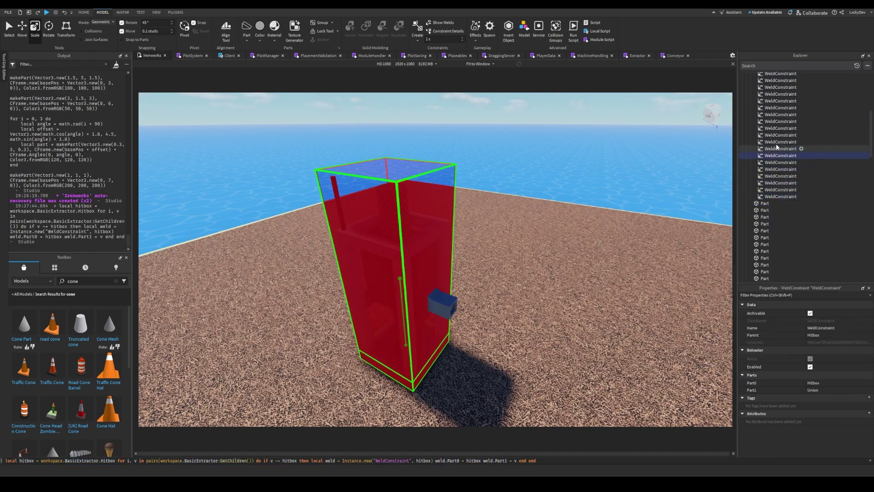
pyautogui.click(776, 142)
pyautogui.scroll(6, 778, 179)
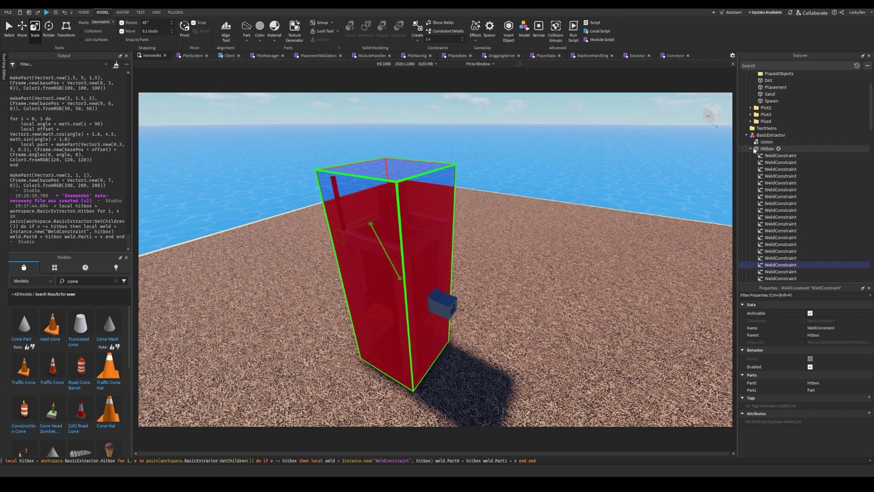
pyautogui.click(751, 148)
# Step: Show the pivot of the BasicExtractor model in Workspace and examine its placement at the model's base
pyautogui.click(767, 135)
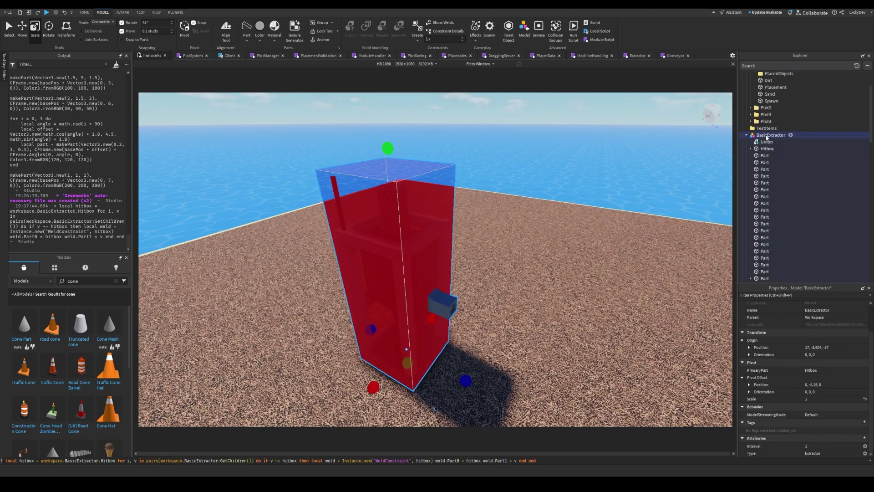
pyautogui.moveTo(767, 137); pyautogui.dragTo(773, 199)
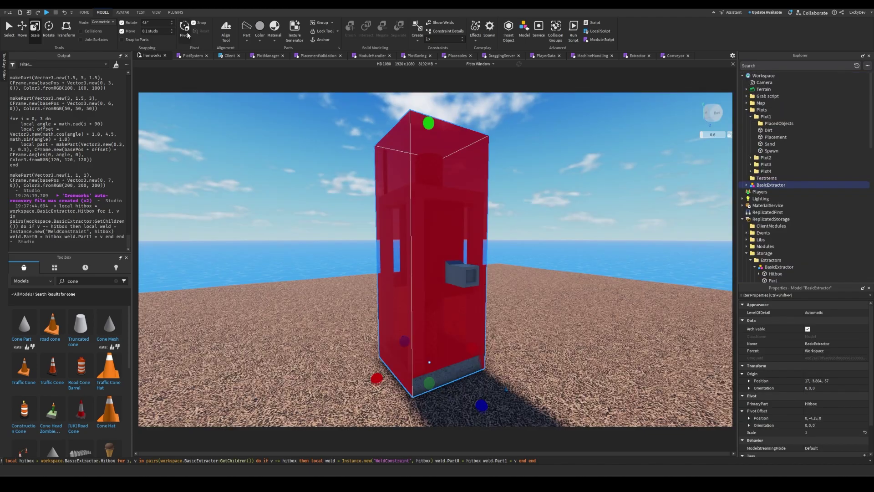
pyautogui.click(187, 36)
pyautogui.moveTo(447, 236); pyautogui.dragTo(459, 237, button='right')
pyautogui.press('w')
pyautogui.press('a')
pyautogui.press('s')
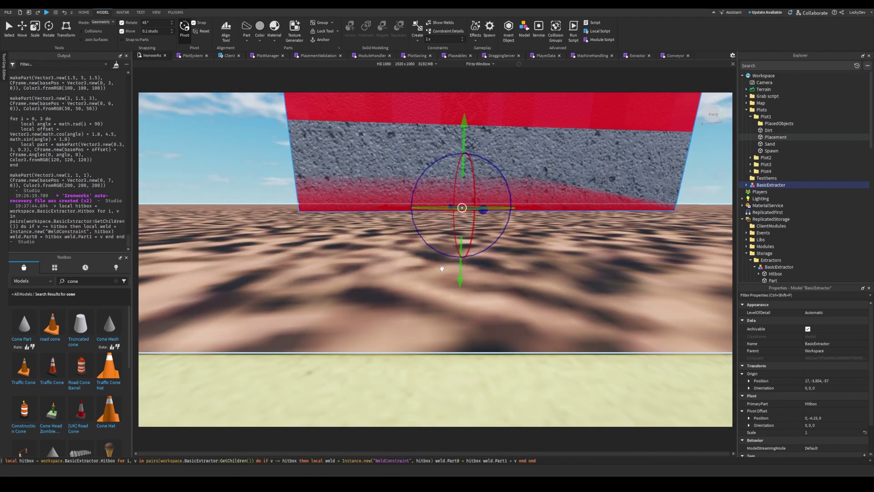
pyautogui.press('w')
pyautogui.moveTo(441, 269)
pyautogui.mouseDown(button='right')
pyautogui.moveTo(424, 271)
pyautogui.moveTo(432, 268)
pyautogui.mouseUp(button='right')
pyautogui.press('s')
pyautogui.press('w')
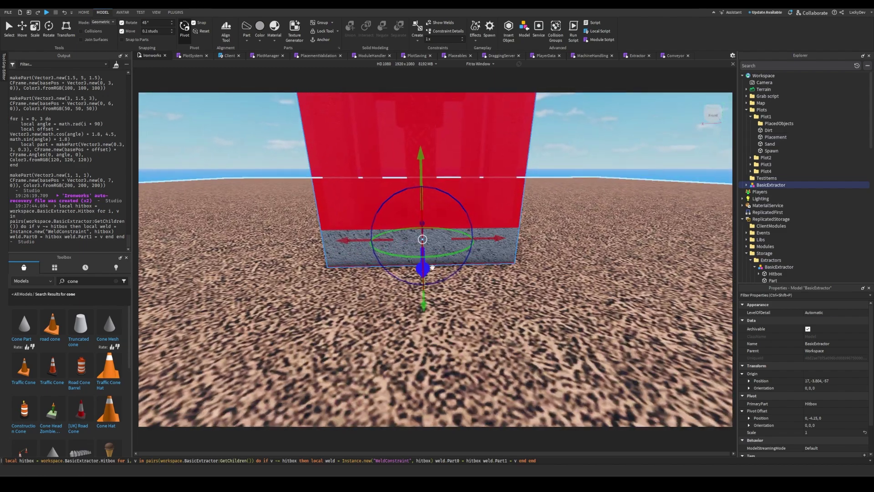
# Step: Set the BasicExtractor model's origin position to 0, 0, 0
pyautogui.click(761, 188)
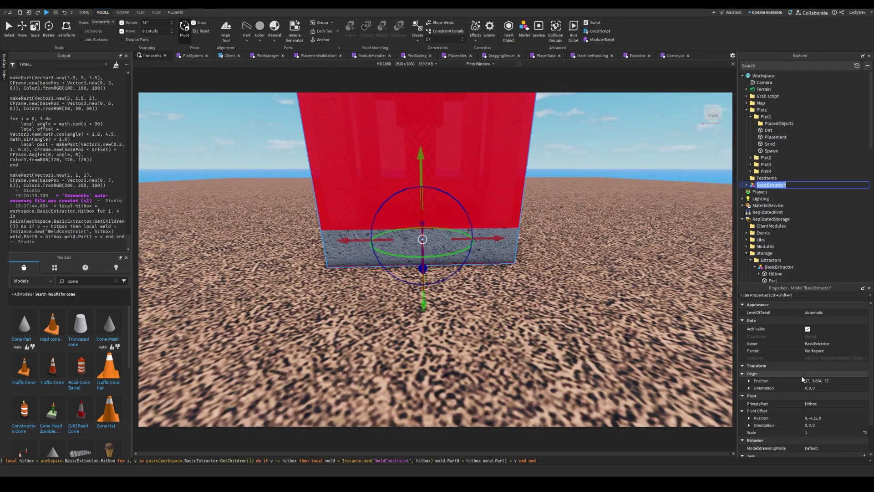
pyautogui.click(825, 381)
pyautogui.write('0')
pyautogui.press('Return')
# Step: Move BasicExtractor into the Extractors folder in ReplicatedStorage's Storage, replacing the old model, and set its Hitbox transparency to 0.99
pyautogui.hotkey('ctrl', 'x')
pyautogui.scroll(-6, 772, 146)
pyautogui.click(772, 144)
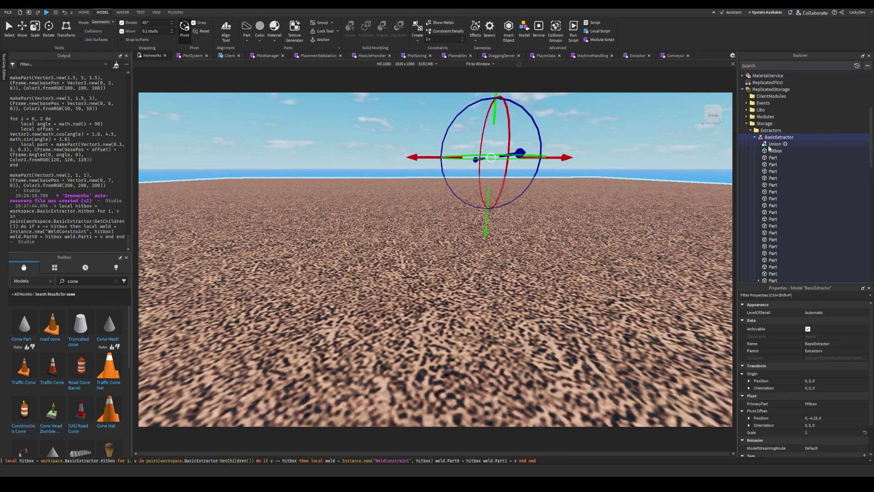
pyautogui.click(827, 360)
# Step: Playtest the game, walk around the placed extractors to inspect whether their parts hold together, and stop the test
pyautogui.click(46, 12)
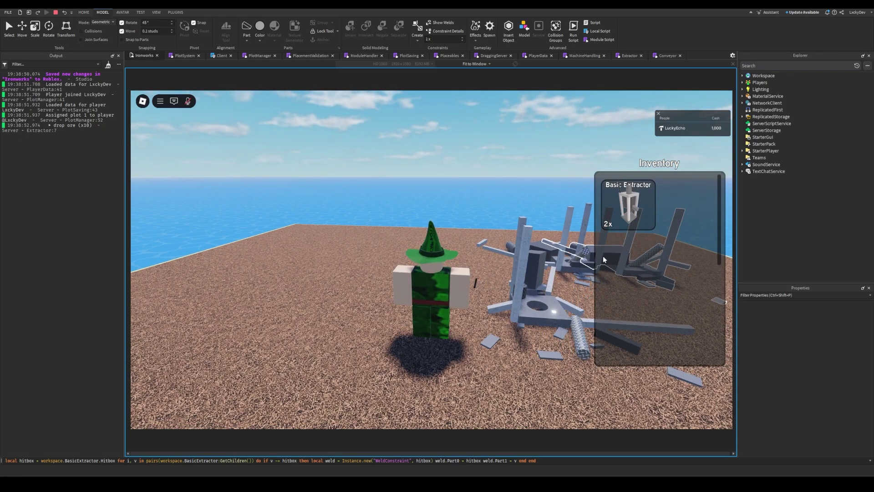
pyautogui.moveTo(543, 250); pyautogui.dragTo(549, 299, button='right')
pyautogui.press('w')
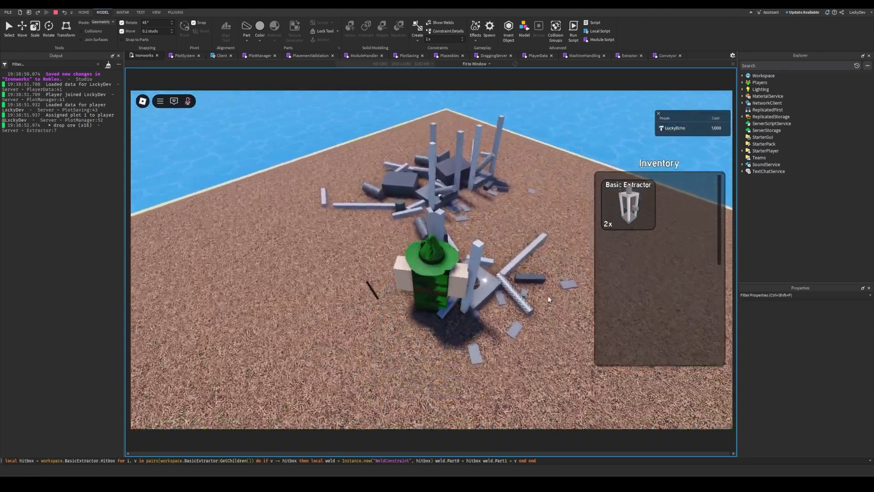
pyautogui.press('a')
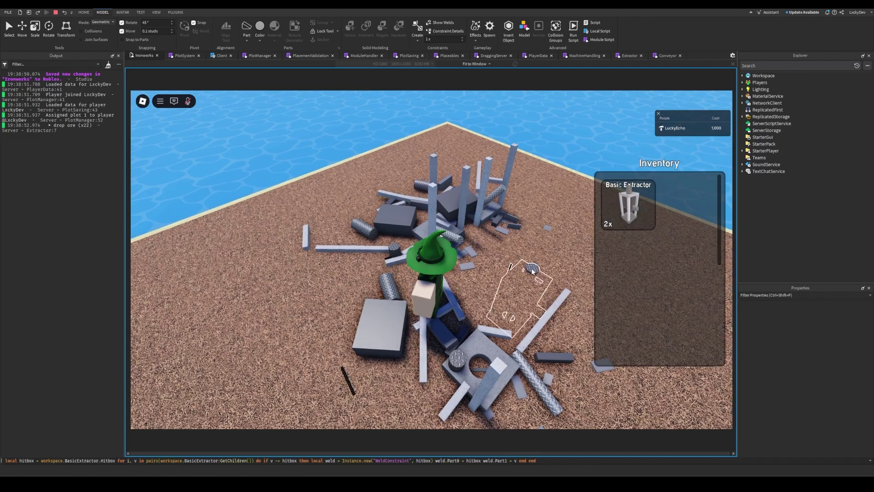
pyautogui.press('w')
pyautogui.moveTo(513, 266); pyautogui.dragTo(512, 267, button='right')
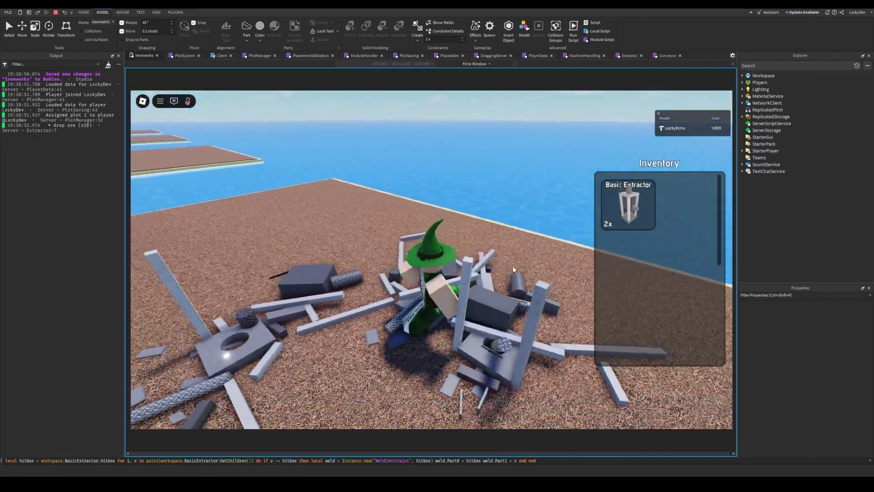
pyautogui.press('d')
pyautogui.press('a')
pyautogui.press('a')
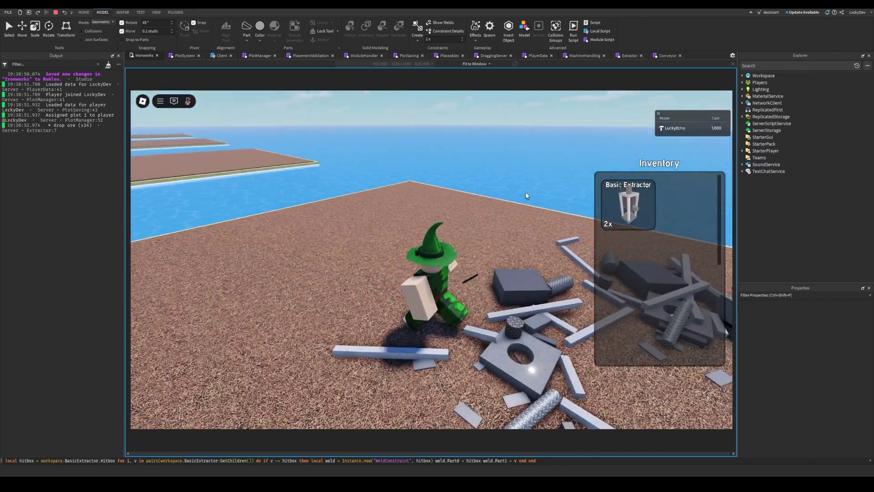
pyautogui.press('d')
pyautogui.moveTo(487, 180); pyautogui.dragTo(487, 180, button='right')
pyautogui.press('a')
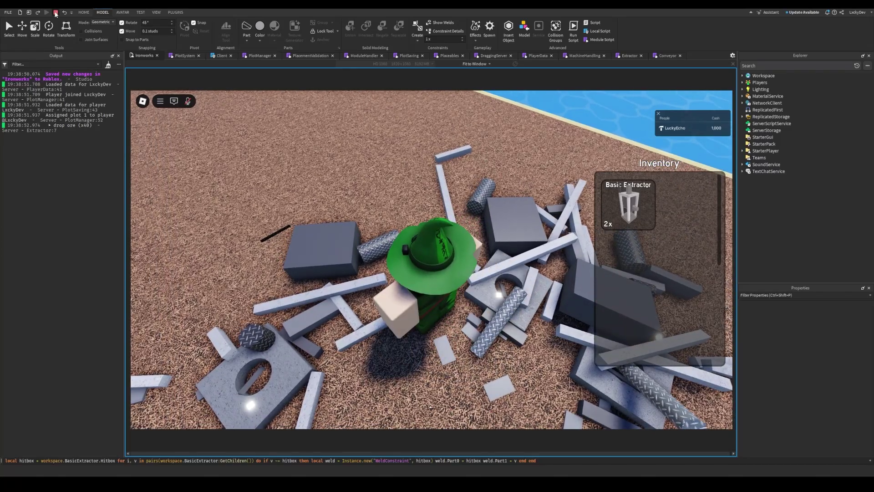
pyautogui.hotkey('shift', 'F5')
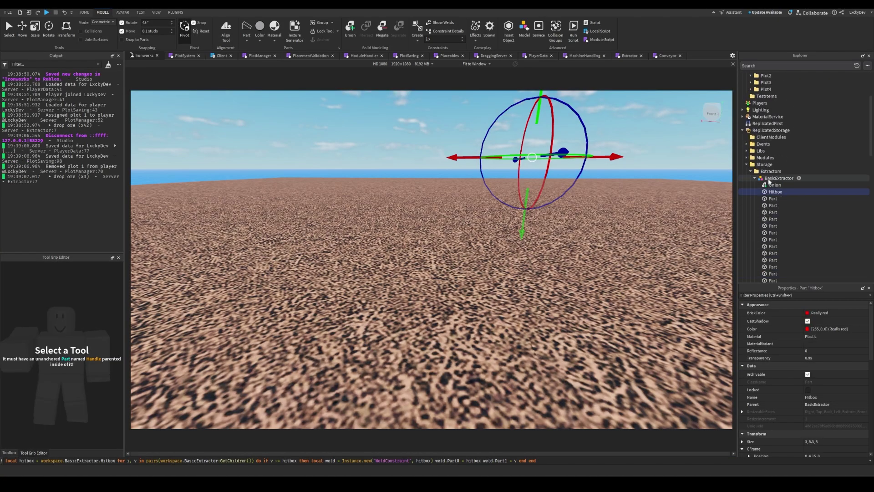
# Step: Check the stored Union and Hitbox, and move BasicExtractor from the Extractors folder back into Workspace
pyautogui.click(769, 185)
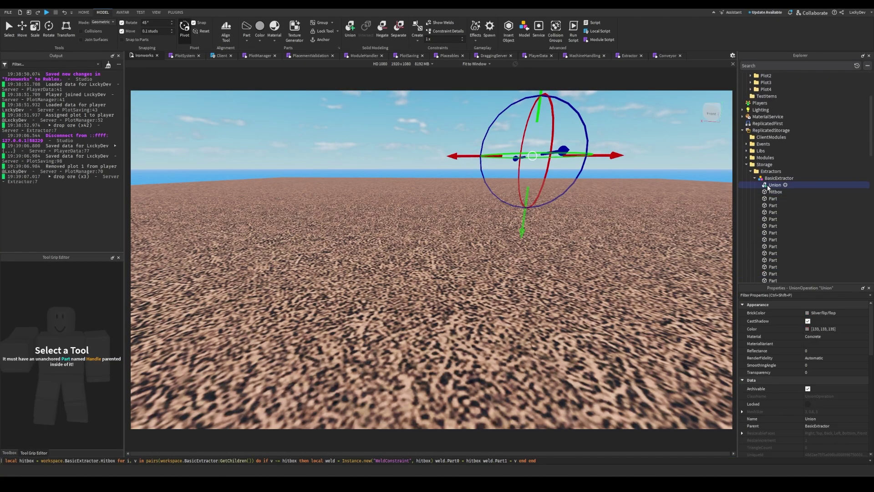
pyautogui.click(773, 191)
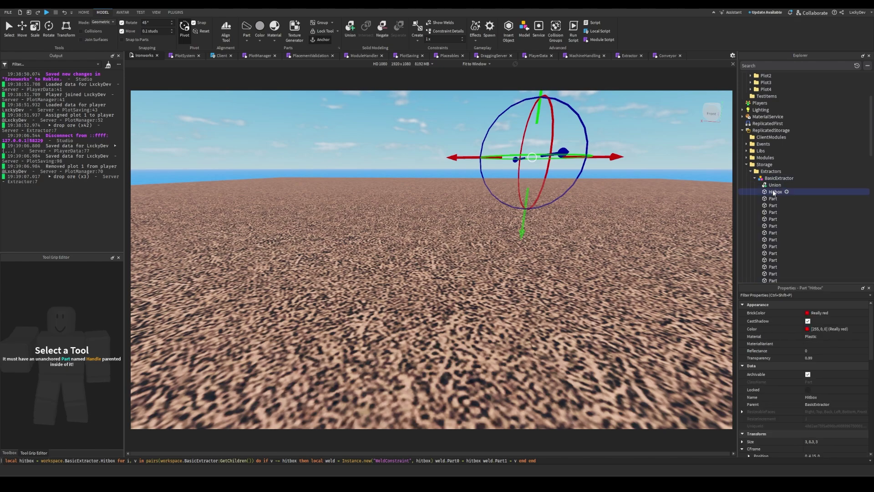
pyautogui.click(778, 178)
pyautogui.moveTo(805, 154); pyautogui.dragTo(787, 144)
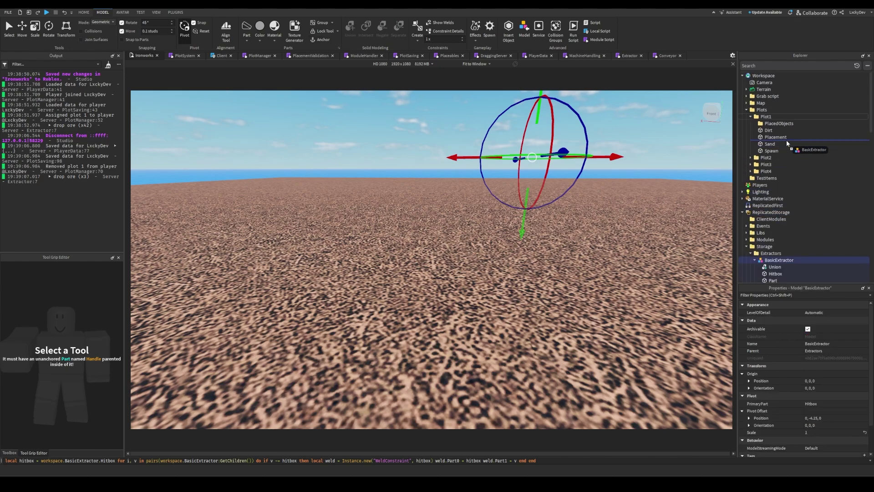
pyautogui.moveTo(768, 78); pyautogui.dragTo(768, 77)
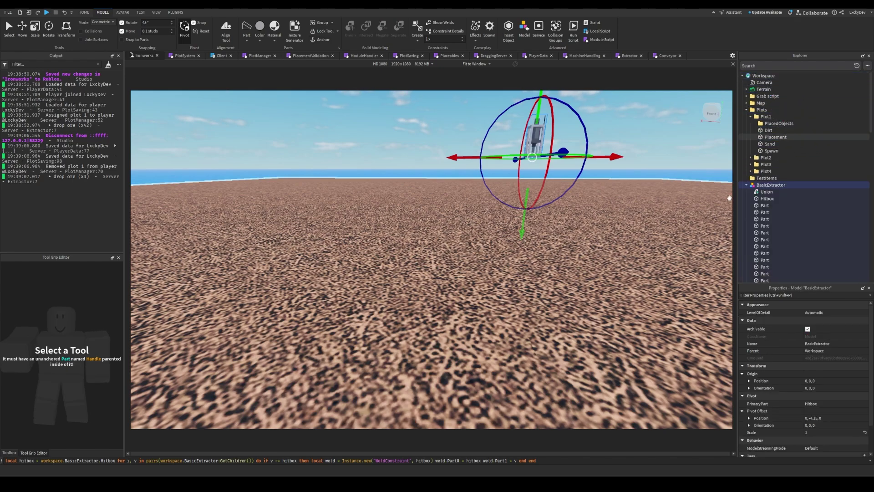
# Step: Rerun the welding command to create WeldConstraints between the BasicExtractor's Hitbox and its other parts
pyautogui.click(767, 198)
pyautogui.click(610, 460)
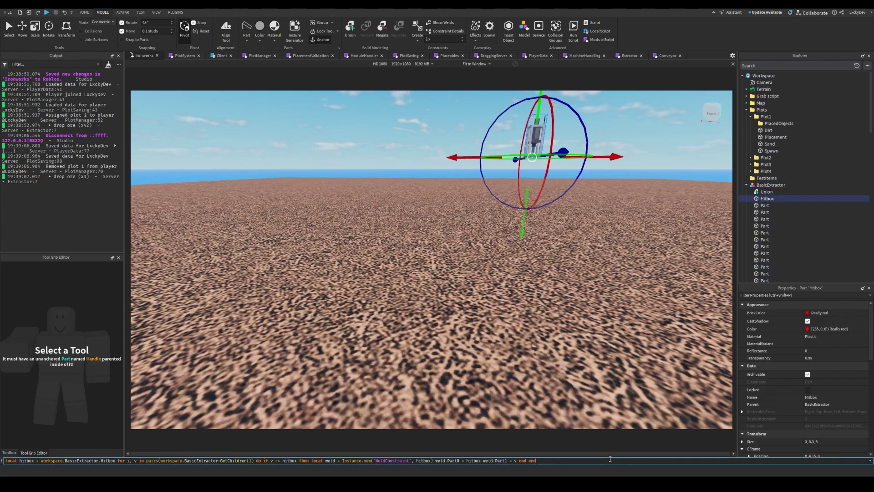
pyautogui.press('Return')
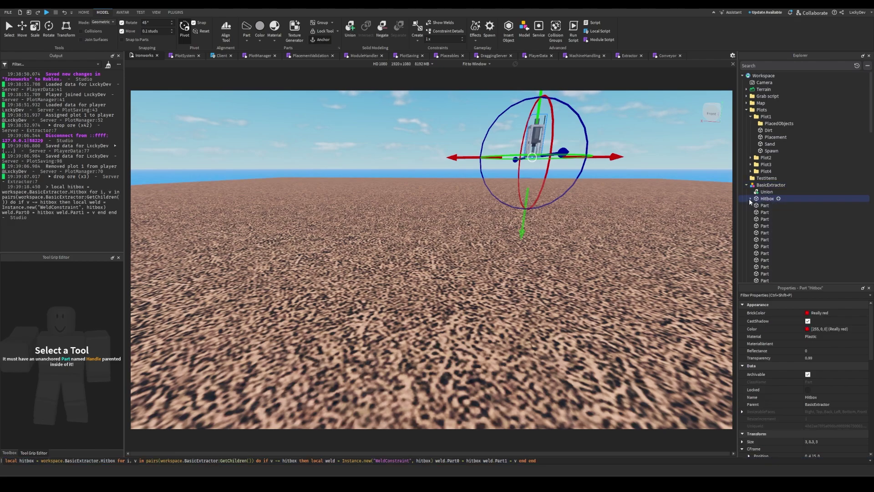
# Step: Move the welded BasicExtractor from Workspace into the Extractors folder under ReplicatedStorage's Storage
pyautogui.click(769, 184)
pyautogui.hotkey('ctrl', 'x')
pyautogui.scroll(-10, 765, 137)
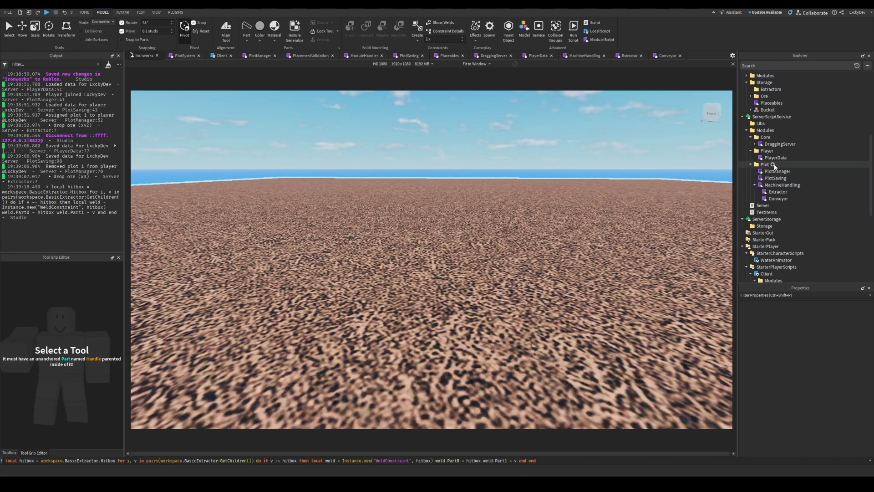
pyautogui.click(771, 89)
pyautogui.hotkey('ctrl', 'shift', 'v')
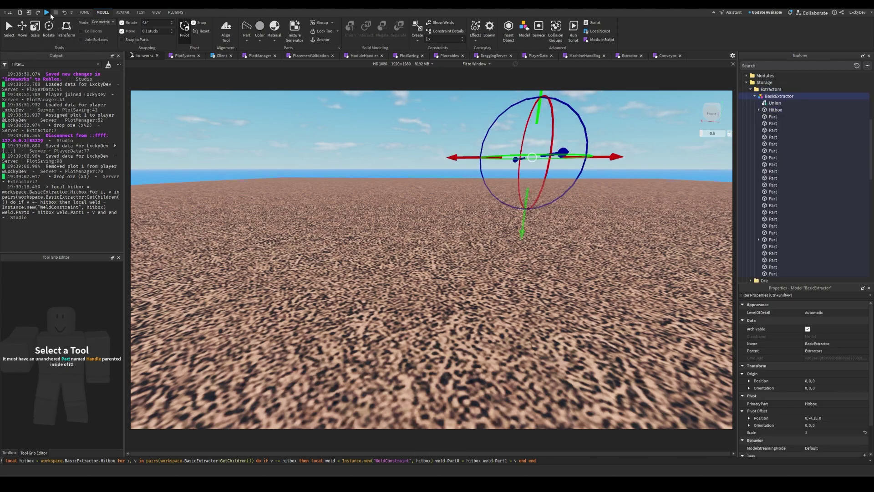
# Step: Start a playtest and walk around the plot to inspect the loaded extractors
pyautogui.click(48, 12)
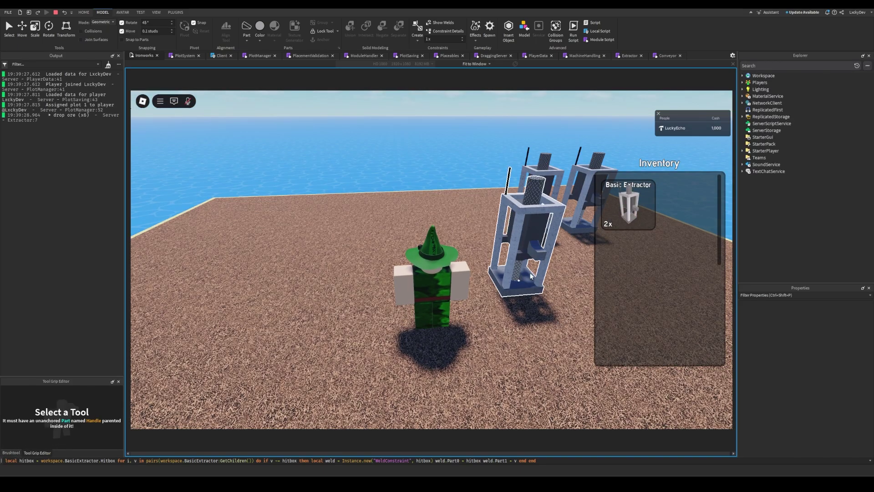
pyautogui.moveTo(561, 326)
pyautogui.mouseDown(button='right')
pyautogui.moveTo(535, 292)
pyautogui.moveTo(508, 402)
pyautogui.moveTo(560, 319)
pyautogui.mouseUp(button='right')
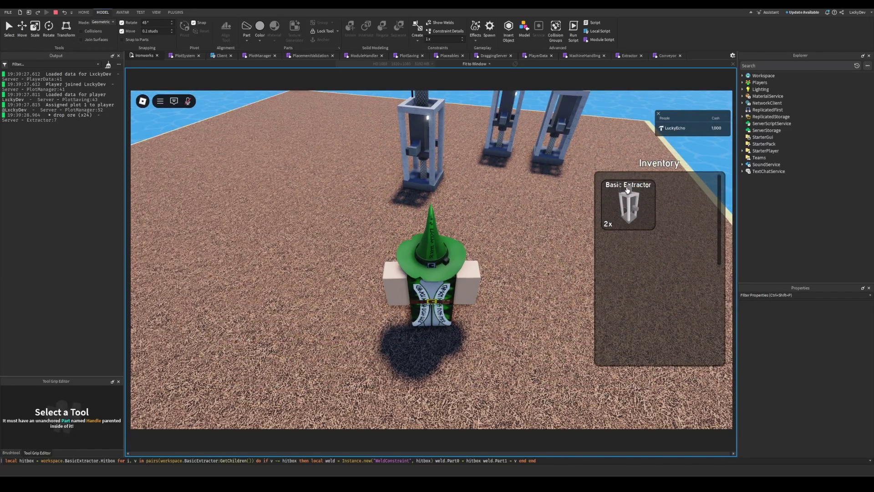
pyautogui.press('w')
pyautogui.press('d')
pyautogui.press('s')
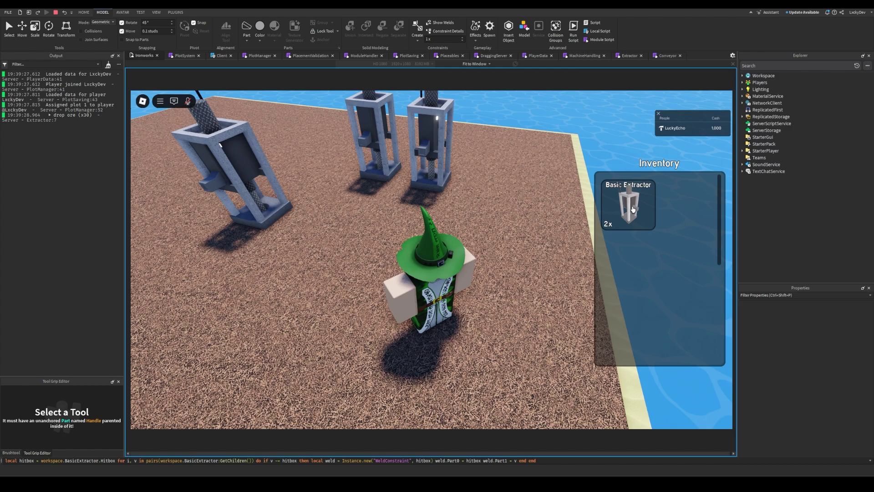
# Step: Pick the Basic Extractor from the inventory and test rotating its placement preview repeatedly
pyautogui.click(633, 209)
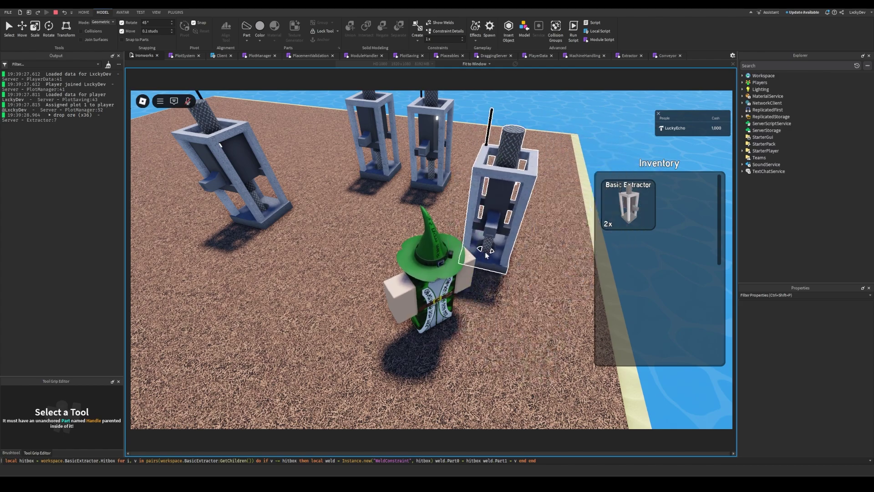
pyautogui.press('r')
pyautogui.press('r')
pyautogui.press('r')
pyautogui.press('r')
pyautogui.press('r')
pyautogui.press('r')
pyautogui.press('r')
pyautogui.press('r')
pyautogui.press('r')
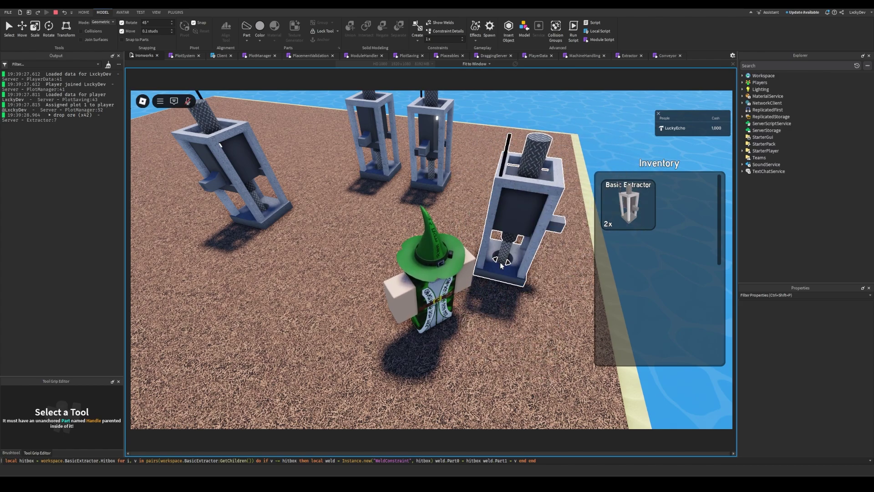
pyautogui.press('r')
pyautogui.press('r')
pyautogui.press('r')
pyautogui.press('r')
pyautogui.press('r')
pyautogui.moveTo(527, 341); pyautogui.dragTo(534, 340, button='right')
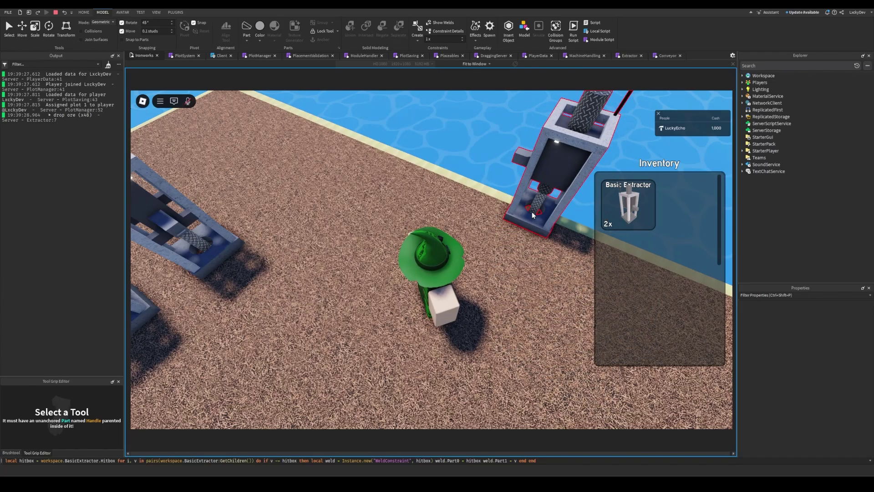
# Step: Rotate the extractor preview once more and place it on the plot near the existing extractors
pyautogui.moveTo(525, 222); pyautogui.dragTo(459, 230, button='right')
pyautogui.press('a')
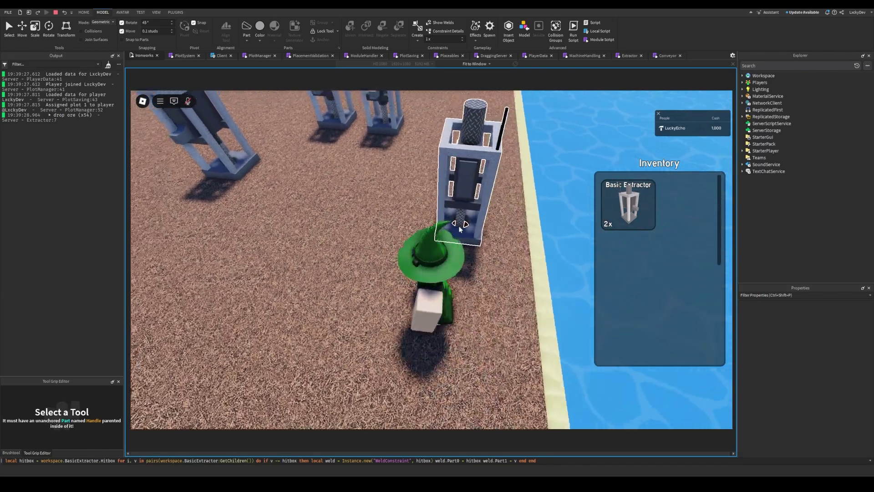
pyautogui.press('a')
pyautogui.press('w')
pyautogui.press('r')
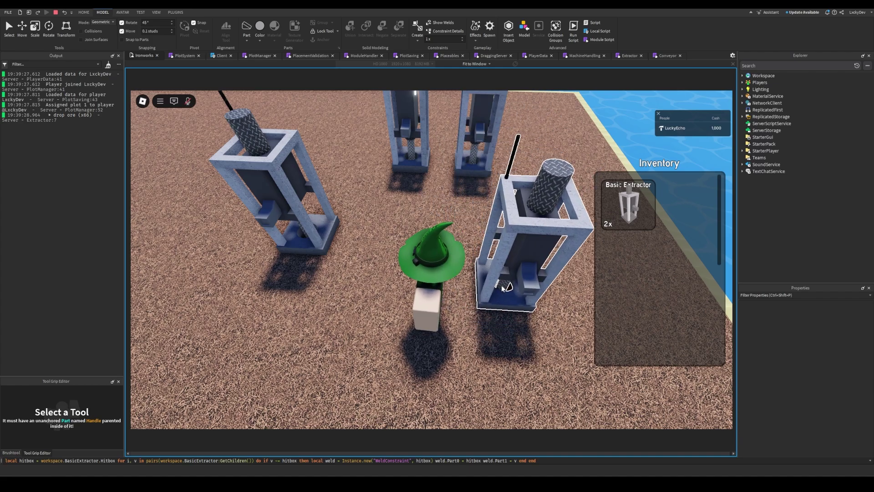
pyautogui.click(502, 289)
# Step: Inspect the newly placed extractor from several angles and stop the playtest
pyautogui.moveTo(508, 288); pyautogui.dragTo(544, 281, button='right')
pyautogui.press('d')
pyautogui.press('w')
pyautogui.press('s')
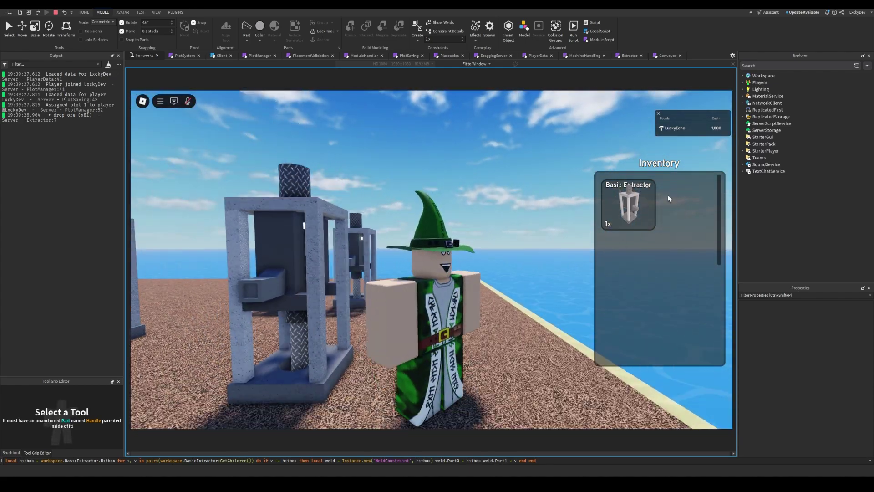
pyautogui.moveTo(249, 214); pyautogui.dragTo(248, 225, button='right')
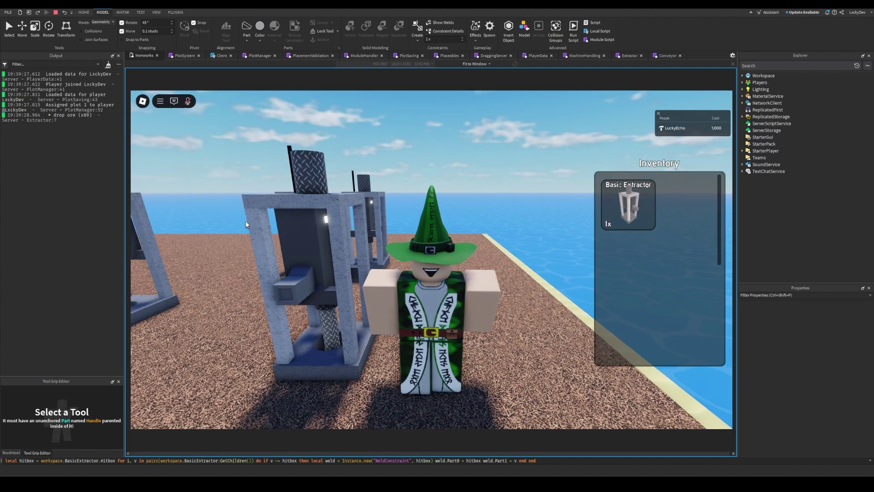
pyautogui.click(56, 12)
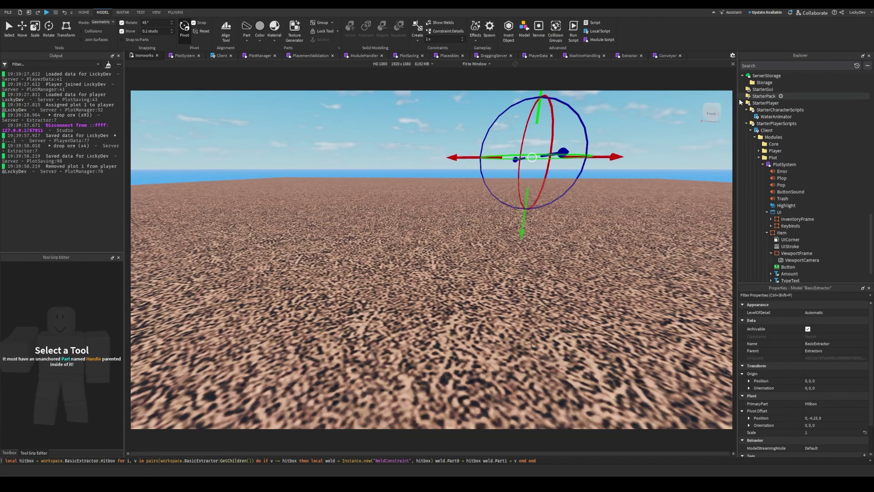
# Step: Copy the UI ScreenGui from the PlotSystem module into StarterGui to show the inventory in the editor
pyautogui.scroll(-2, 774, 190)
pyautogui.click(775, 203)
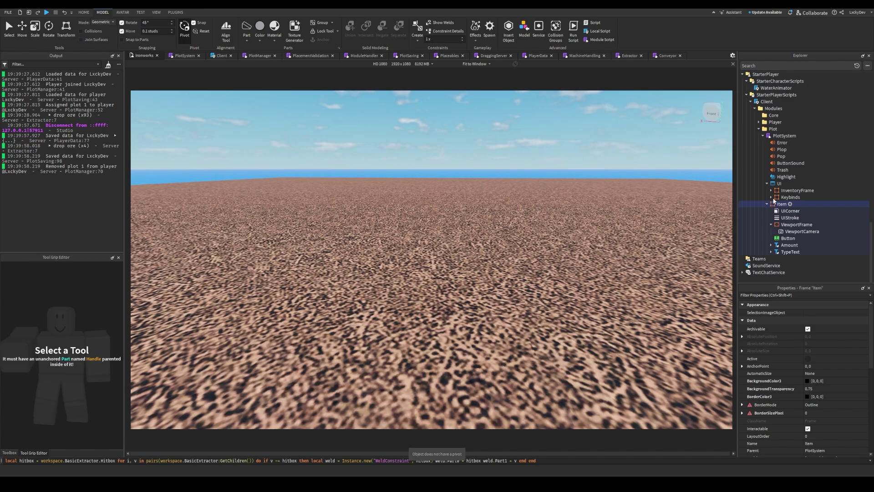
pyautogui.scroll(7, 779, 206)
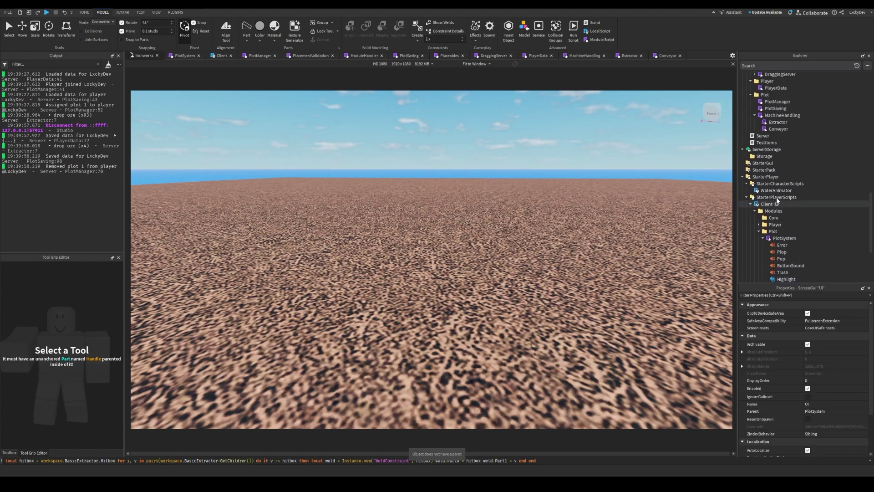
pyautogui.click(761, 163)
pyautogui.hotkey('ctrl', 'shift', 'v')
pyautogui.scroll(-5, 758, 171)
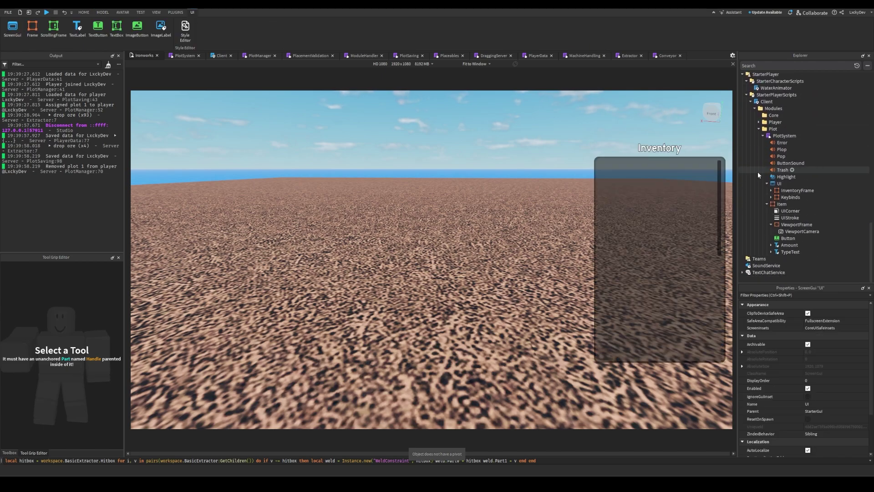
# Step: Copy PlotSystem's Item frame into the ScrollingFrame of the StarterGui InventoryFrame and make it visible
pyautogui.click(780, 204)
pyautogui.scroll(5, 776, 196)
pyautogui.click(747, 163)
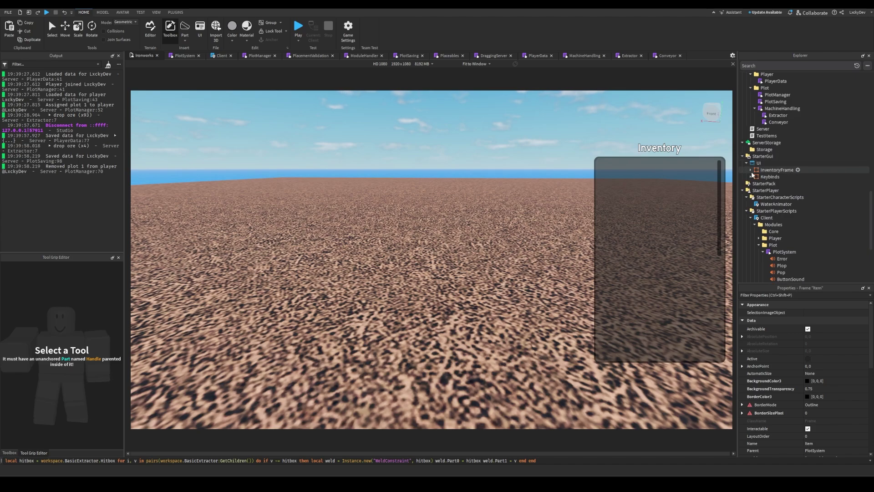
pyautogui.click(751, 171)
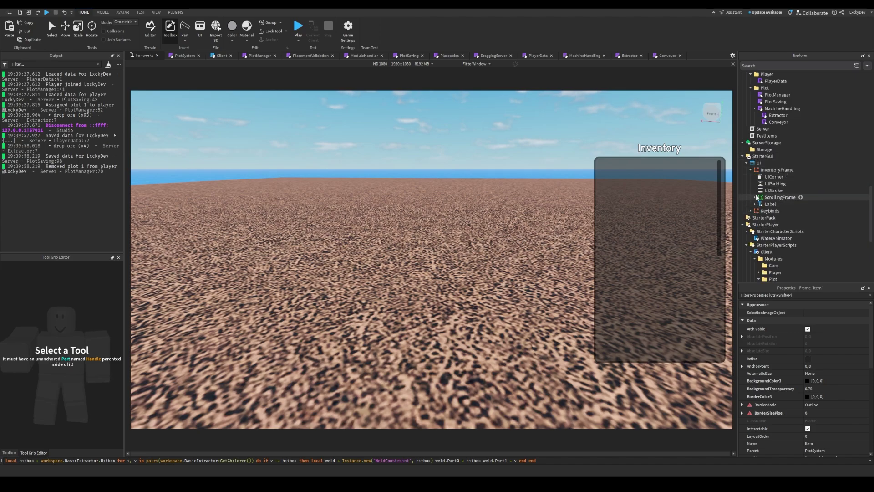
pyautogui.click(755, 197)
pyautogui.click(765, 197)
pyautogui.hotkey('ctrl', 'shift', 'v')
pyautogui.scroll(-5, 810, 372)
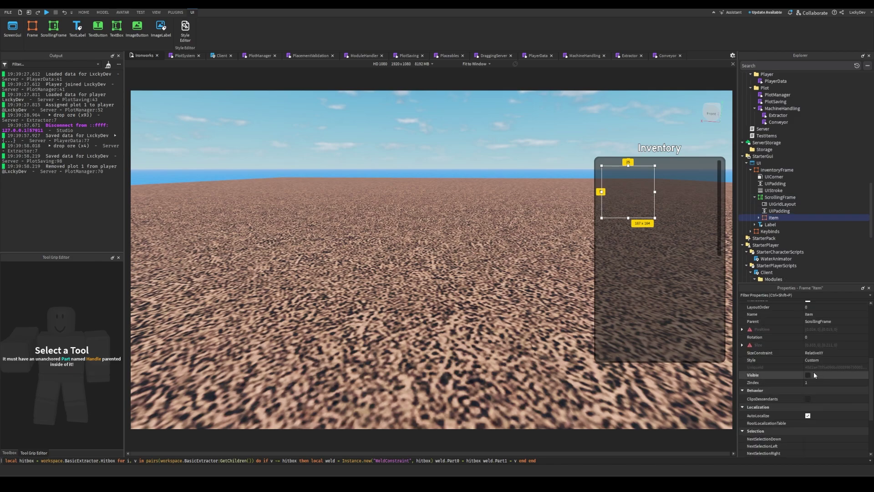
pyautogui.click(808, 375)
# Step: Copy the BasicExtractor model from the Extractors storage folder into the ViewportFrame of the inventory Item
pyautogui.click(759, 217)
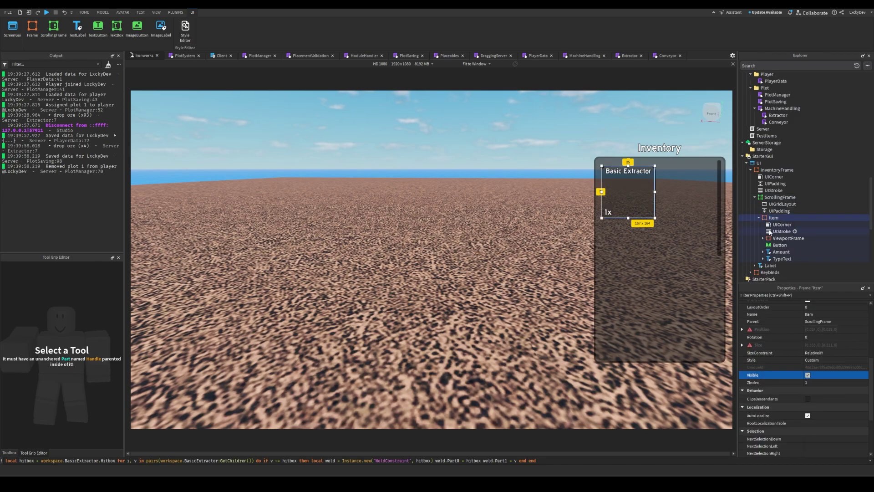
pyautogui.click(776, 238)
pyautogui.scroll(5, 773, 196)
pyautogui.scroll(8, 774, 192)
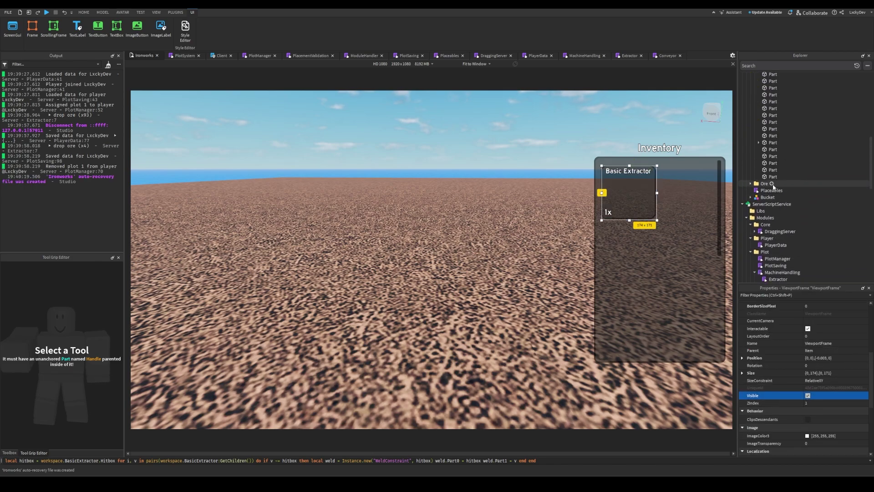
pyautogui.click(755, 163)
pyautogui.click(764, 164)
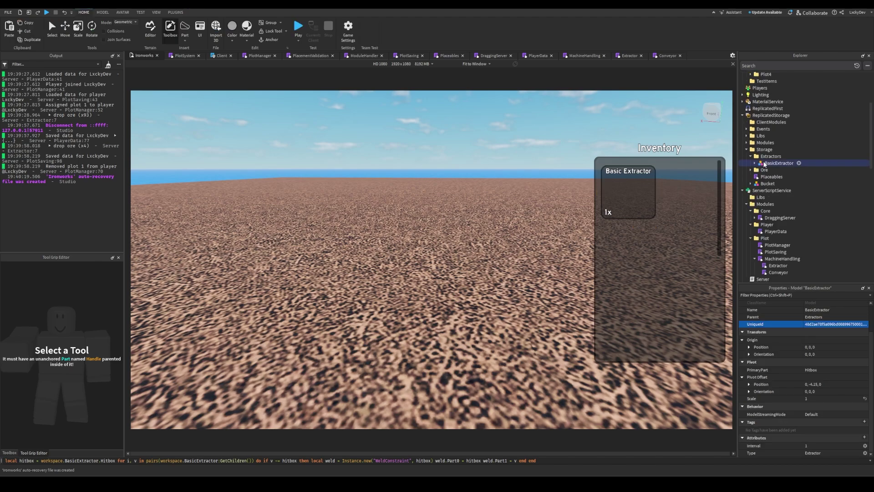
pyautogui.scroll(-8, 807, 196)
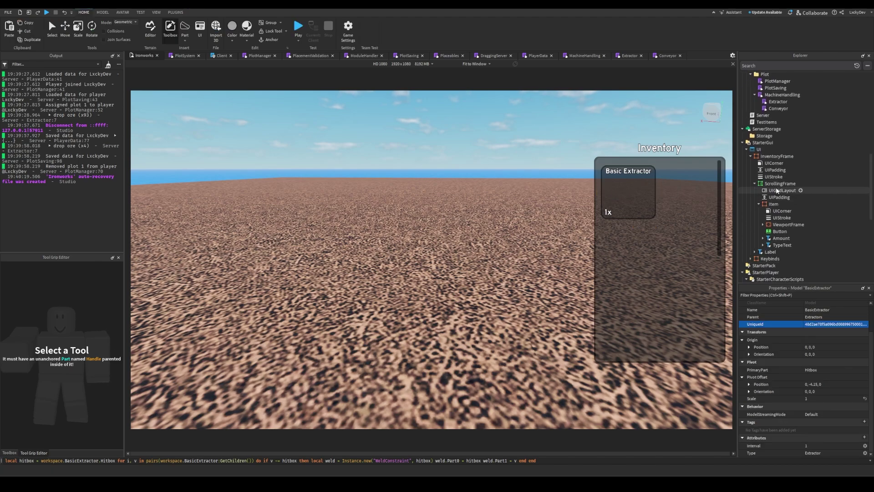
pyautogui.click(785, 225)
pyautogui.hotkey('ctrl', 'shift', 'v')
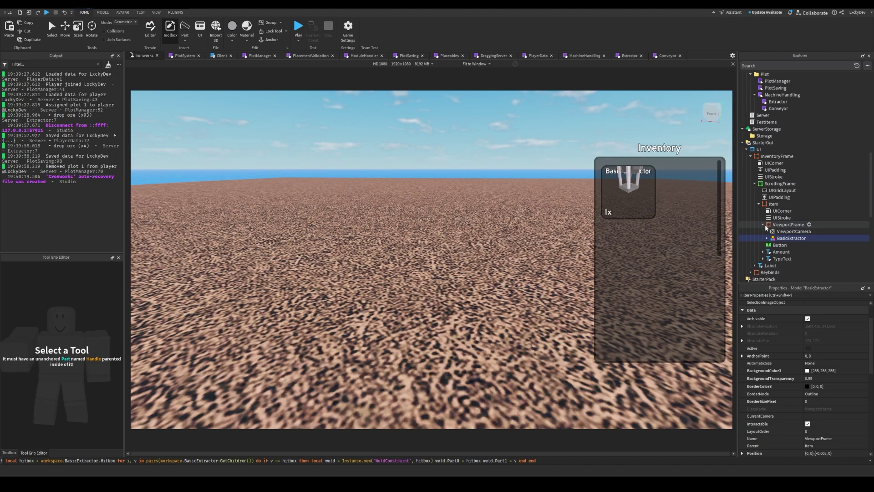
# Step: Set the preview BasicExtractor's pivot offset Y to -4.5, then cut it and paste it back into the ViewportFrame
pyautogui.click(749, 384)
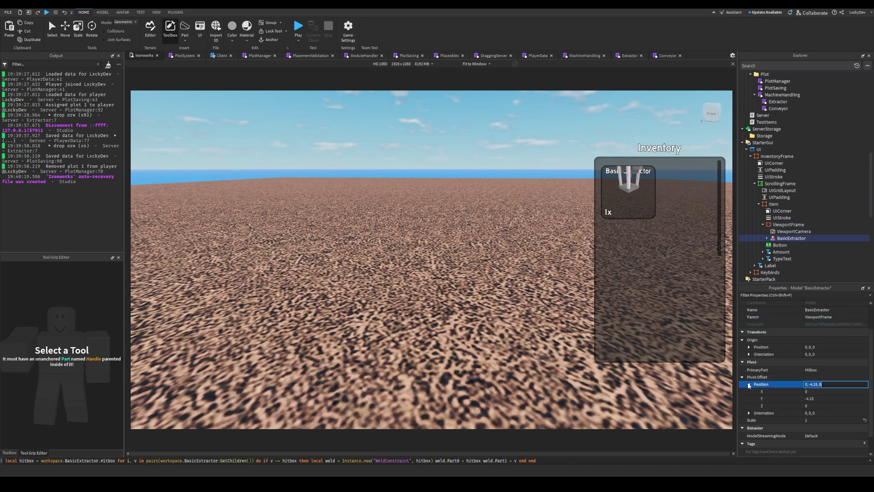
pyautogui.click(825, 398)
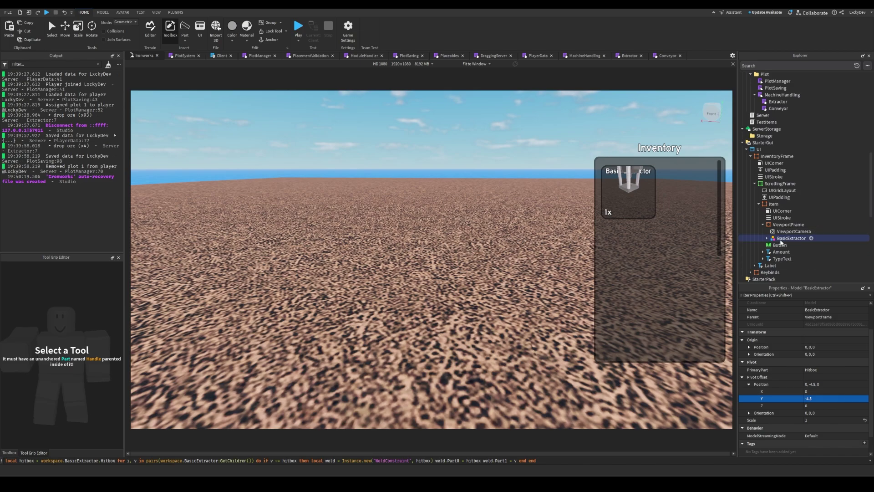
pyautogui.hotkey('ctrl', 'x')
pyautogui.click(789, 227)
pyautogui.hotkey('ctrl', 'shift', 'v')
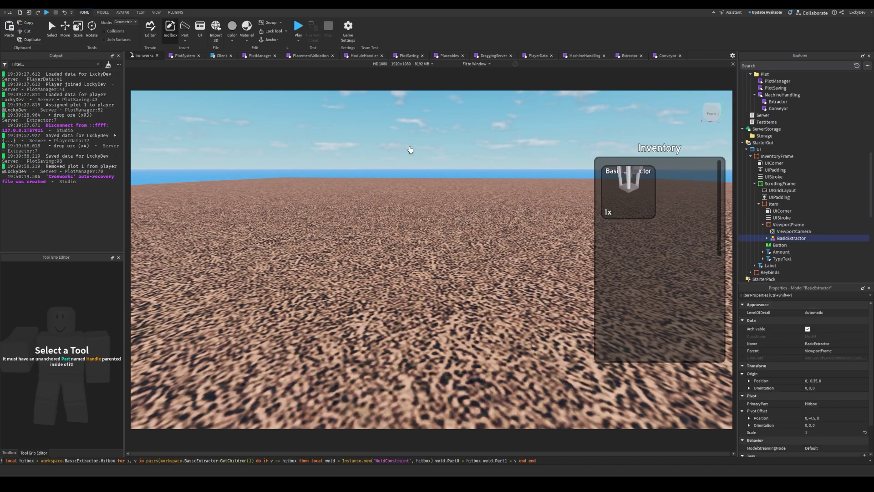
# Step: Search the PlotSystem script for ViewportFrame and check the height used in the model clone's PivotTo call
pyautogui.click(195, 56)
pyautogui.scroll(-10, 361, 264)
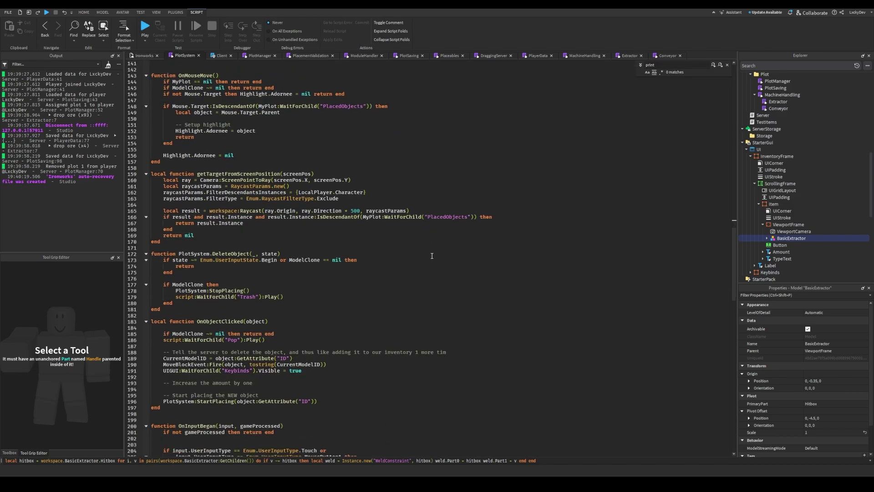
pyautogui.scroll(-7, 361, 264)
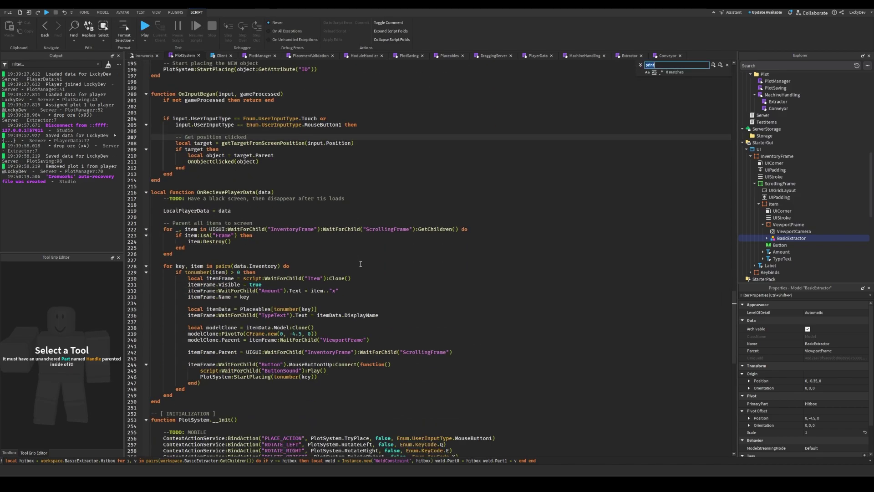
pyautogui.write('ViewportFrame')
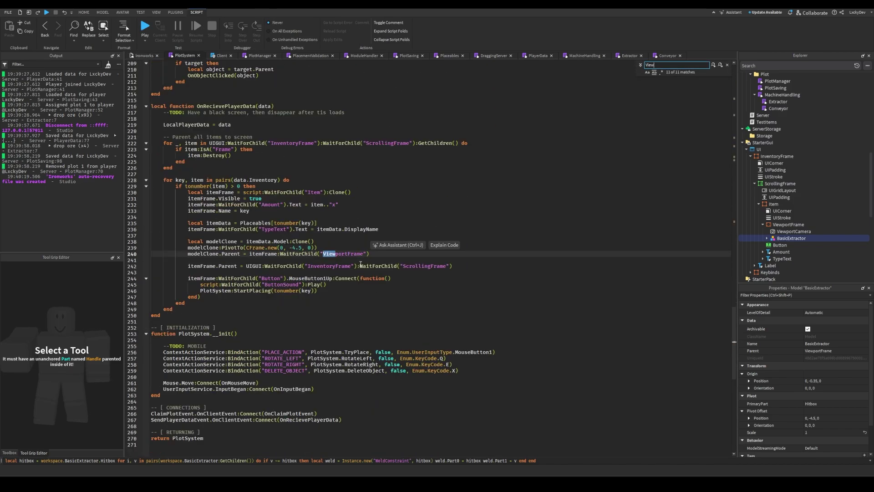
pyautogui.doubleClick(291, 247)
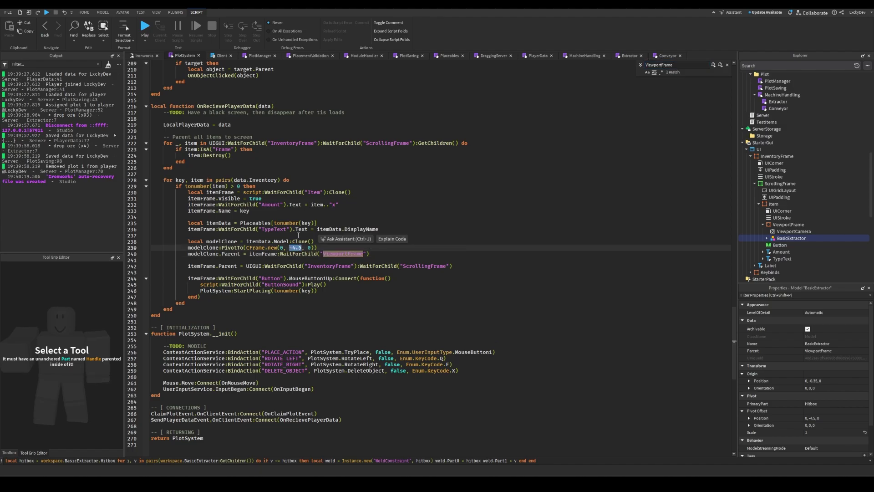
# Step: Set the preview BasicExtractor's origin position Y to -4.5
pyautogui.click(145, 55)
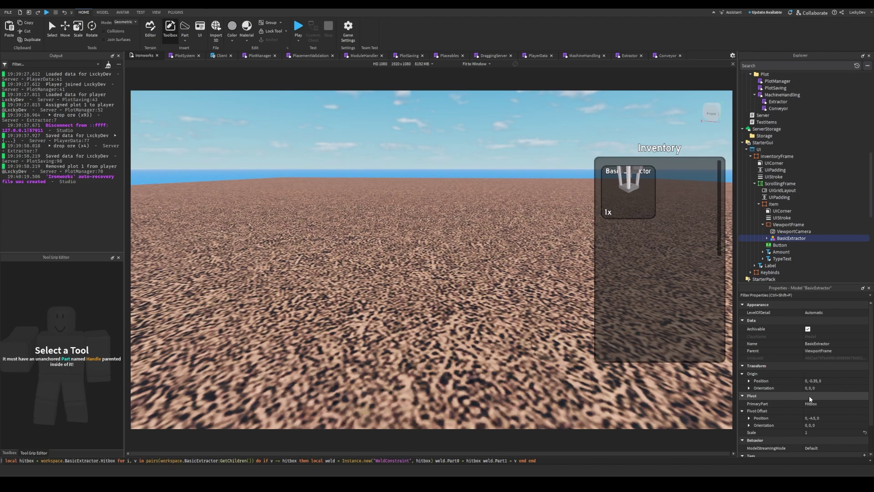
pyautogui.click(756, 383)
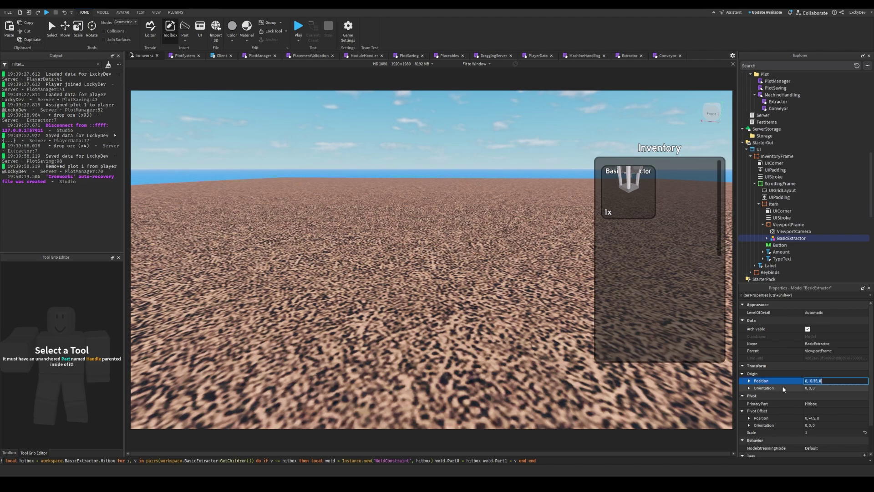
pyautogui.click(748, 381)
pyautogui.click(834, 395)
pyautogui.write('-4')
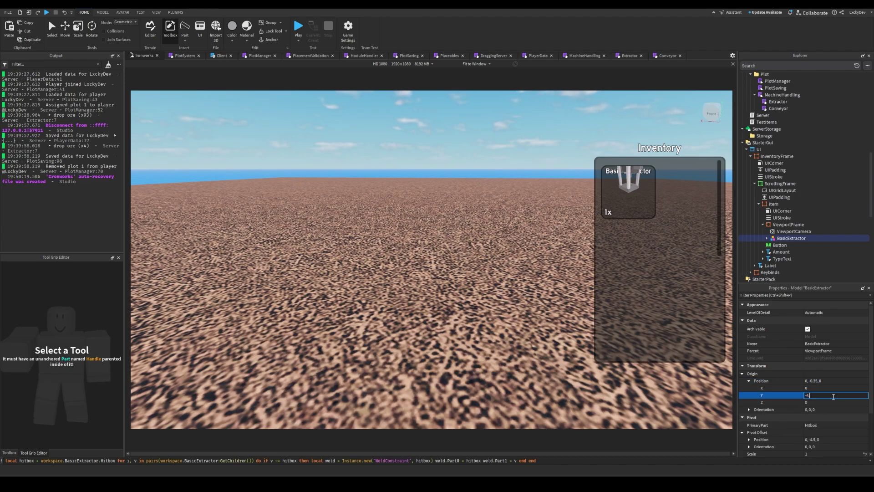
pyautogui.write('.5')
pyautogui.press('Return')
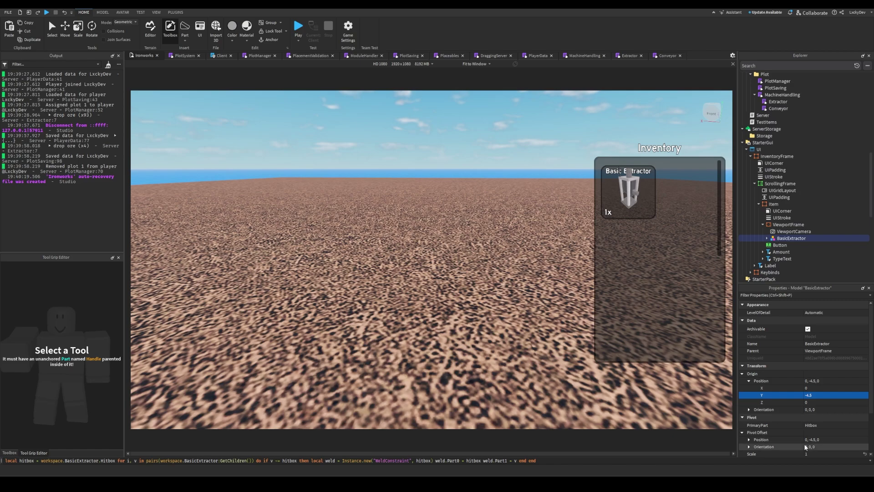
# Step: Try resizing the Item's ViewportFrame and hide the Button covering it
pyautogui.click(787, 225)
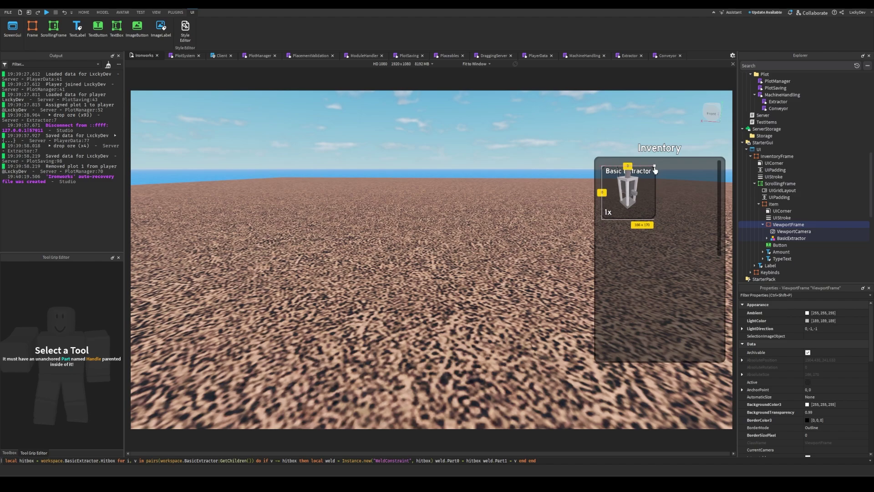
pyautogui.moveTo(648, 175); pyautogui.dragTo(657, 166)
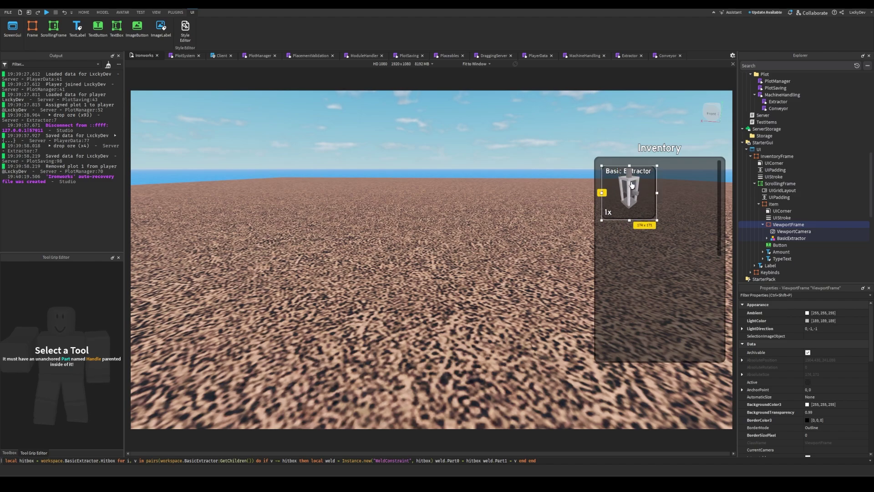
pyautogui.click(630, 196)
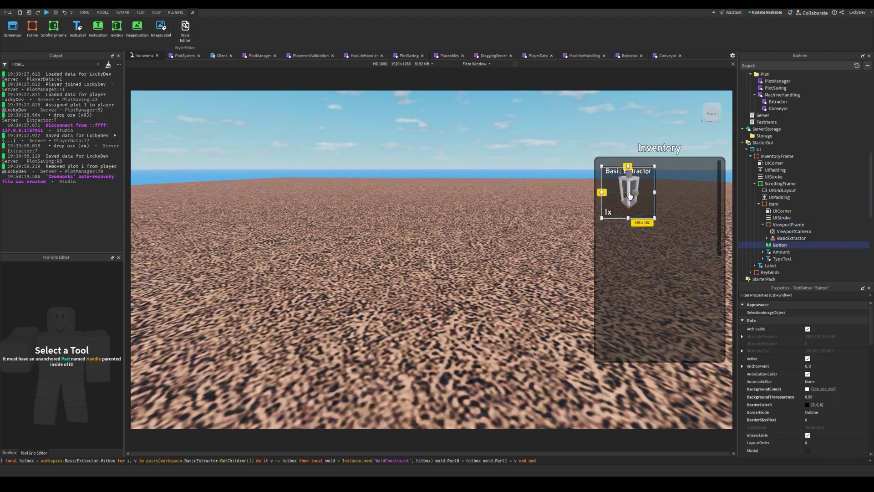
pyautogui.scroll(-4, 794, 368)
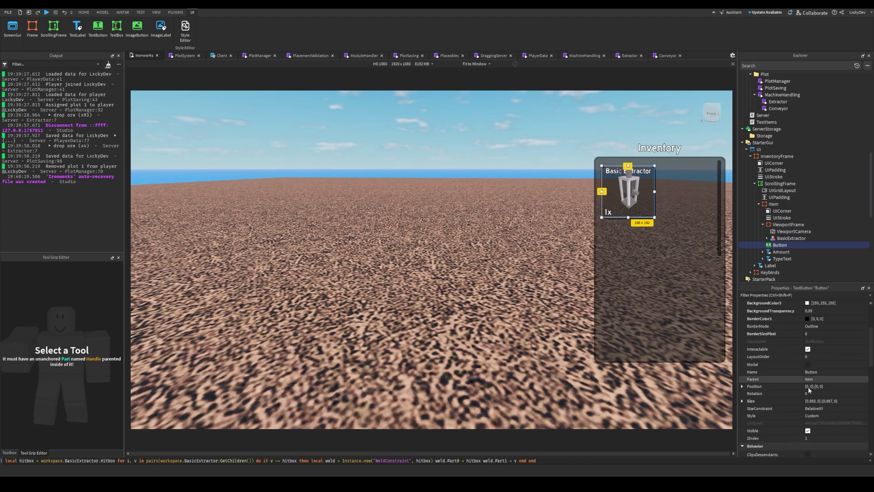
pyautogui.click(808, 431)
# Step: Try moving the ViewportFrame lower within the inventory slot and undo the move
pyautogui.click(785, 227)
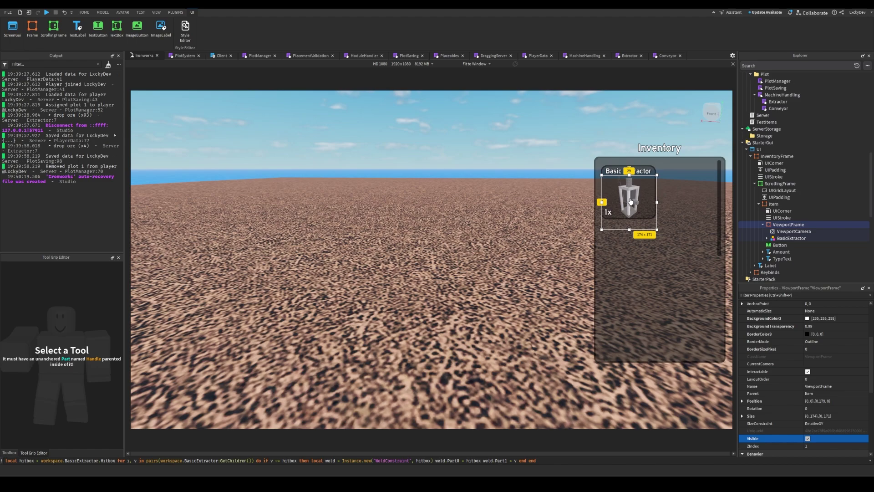
pyautogui.hotkey('ctrl', 'z')
pyautogui.hotkey('ctrl', 'z')
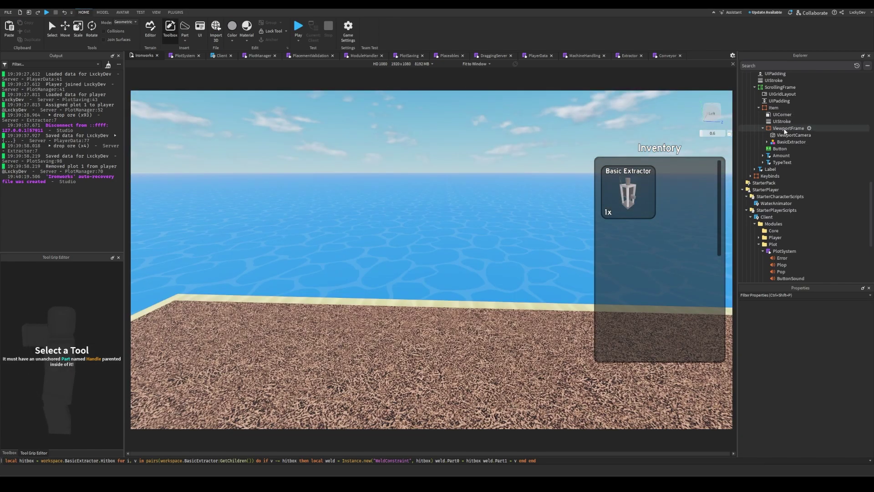
# Step: Make the Item's Button visible again and delete the preview BasicExtractor from the ViewportFrame
pyautogui.click(780, 149)
pyautogui.scroll(-3, 822, 393)
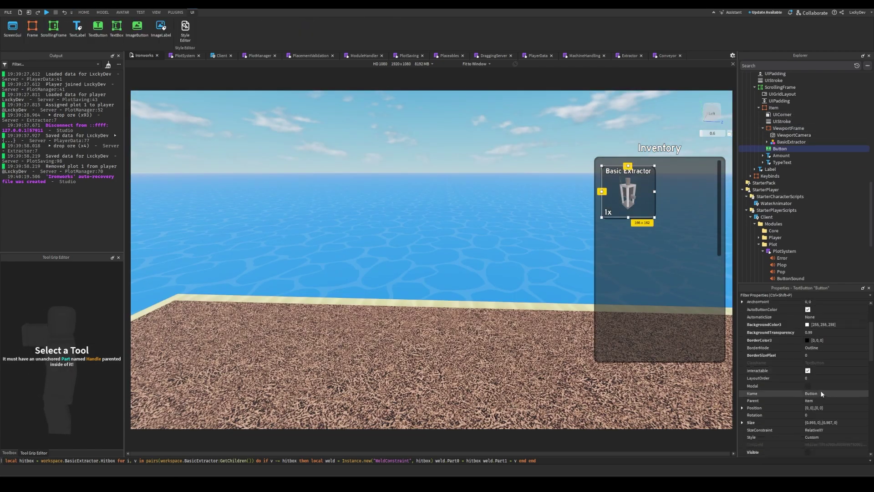
pyautogui.scroll(-3, 819, 395)
pyautogui.click(809, 409)
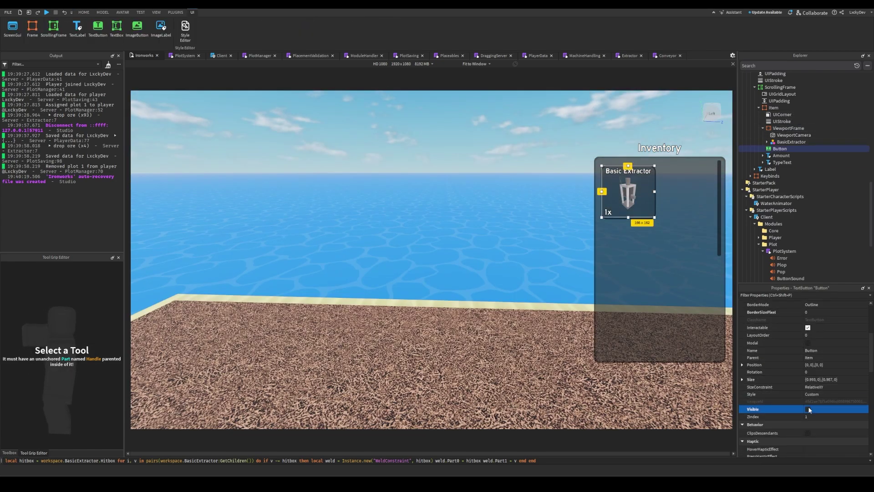
pyautogui.click(782, 142)
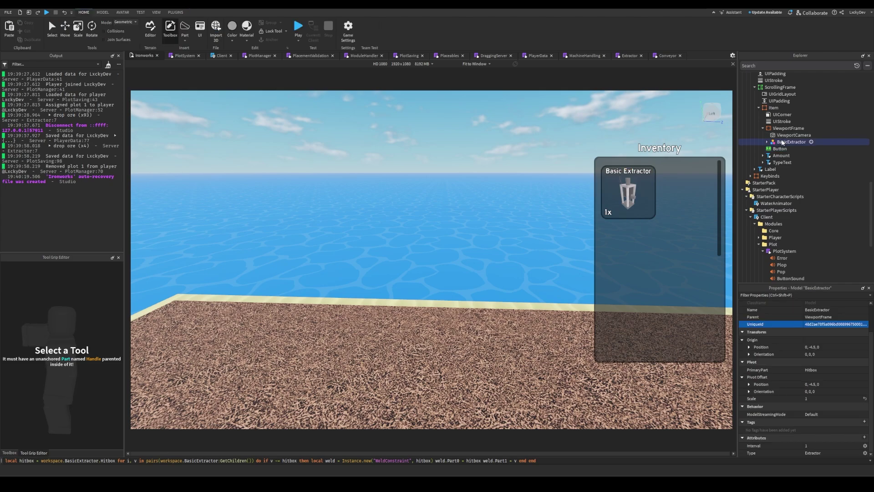
pyautogui.press('Delete')
# Step: Remove the Item frame from the ScrollingFrame and delete the temporary UI from StarterGui
pyautogui.scroll(3, 780, 127)
pyautogui.click(772, 101)
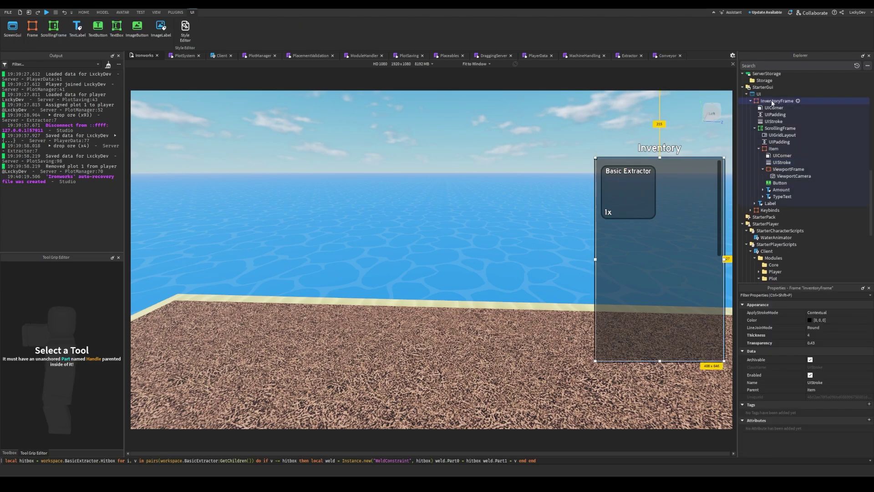
pyautogui.click(773, 149)
pyautogui.press('Delete')
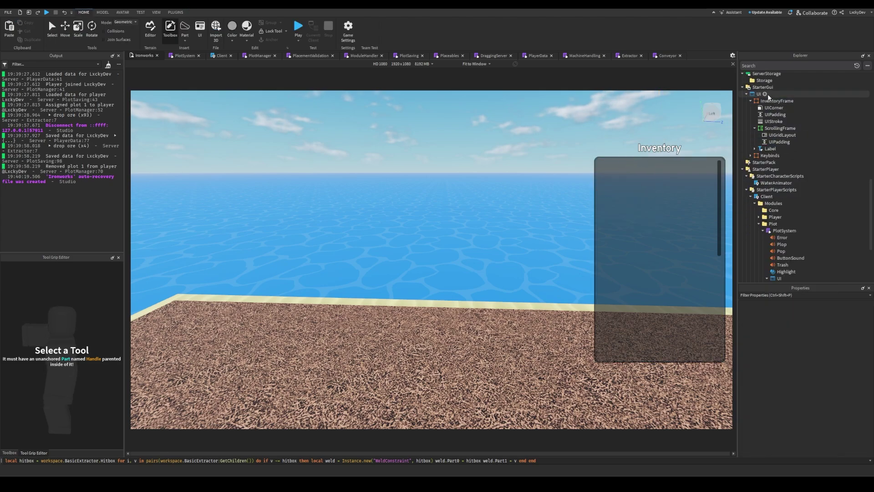
pyautogui.click(767, 95)
pyautogui.press('Delete')
pyautogui.scroll(-1, 799, 204)
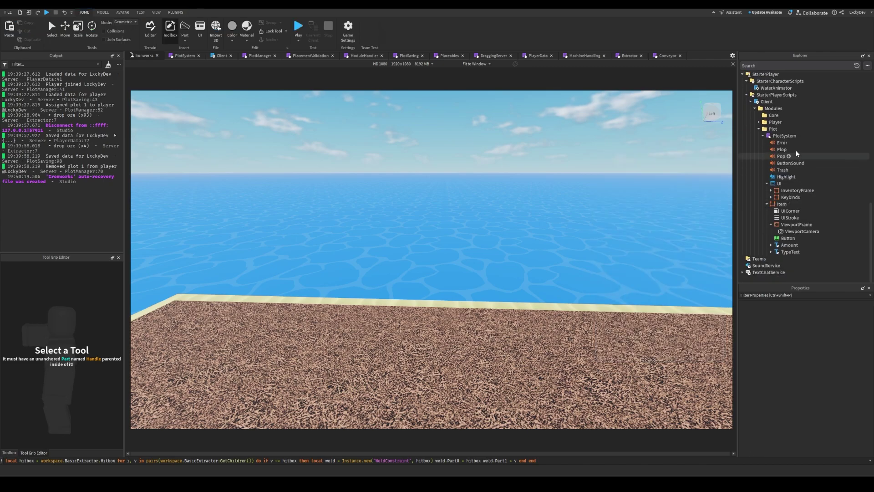
# Step: Delete the existing Item template under PlotSystem and put the Item frame back in its place
pyautogui.click(781, 205)
pyautogui.press('Delete')
pyautogui.hotkey('ctrl', 'z')
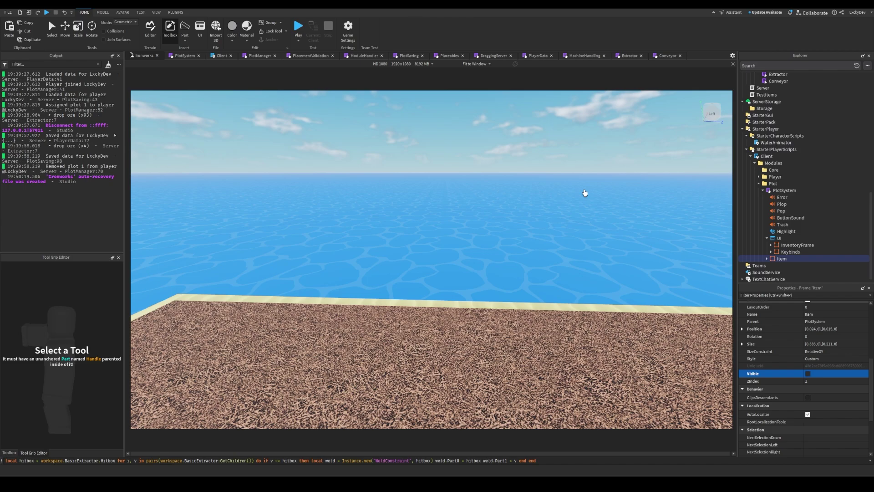
# Step: Start a playtest, face the placed extractors and take the Basic Extractor from the inventory for placement
pyautogui.click(299, 27)
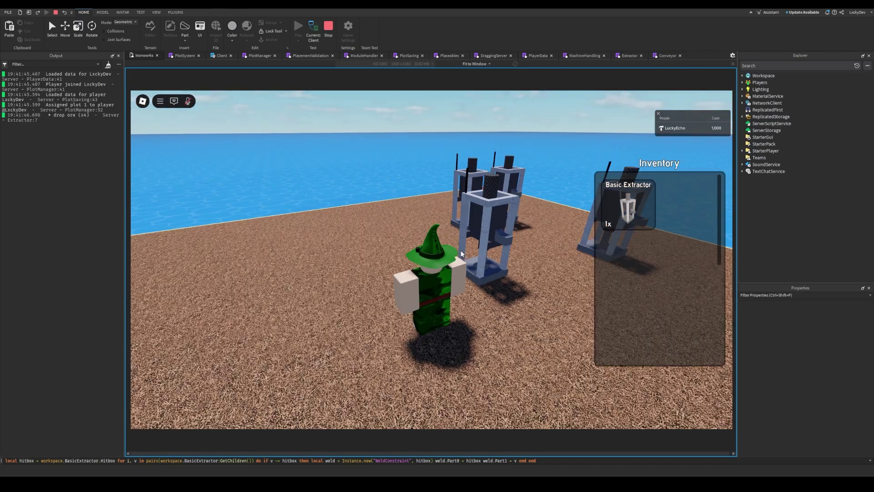
pyautogui.moveTo(462, 254); pyautogui.dragTo(646, 253, button='right')
pyautogui.press('s')
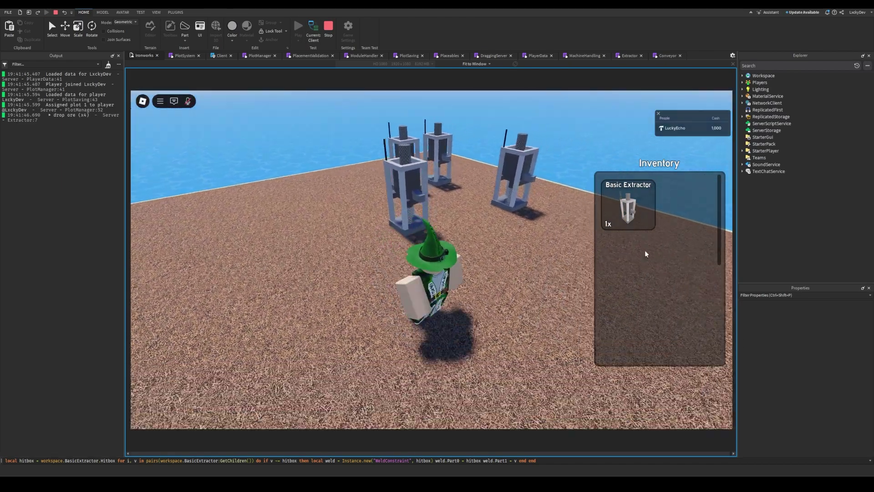
pyautogui.click(636, 222)
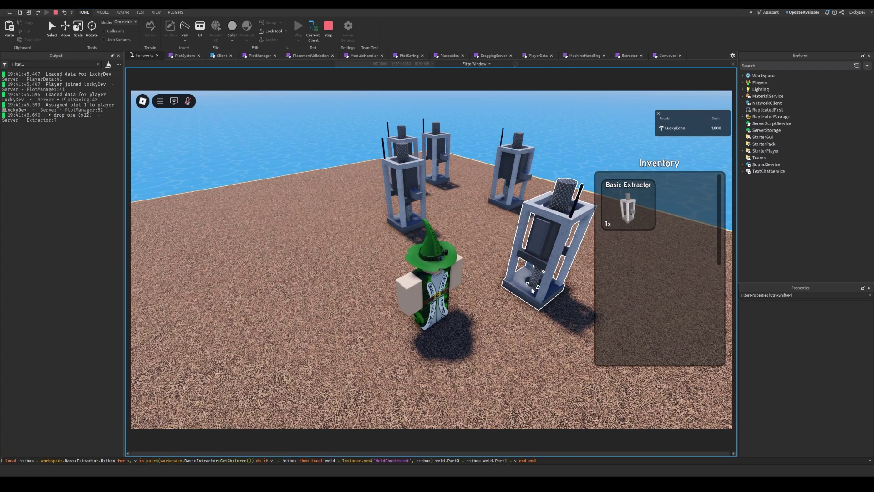
# Step: Carry the extractor preview around the plot, place it among the existing extractors and end the playtest
pyautogui.press('w')
pyautogui.moveTo(533, 291); pyautogui.dragTo(530, 290, button='right')
pyautogui.press('d')
pyautogui.scroll(3, 433, 259)
pyautogui.press('w')
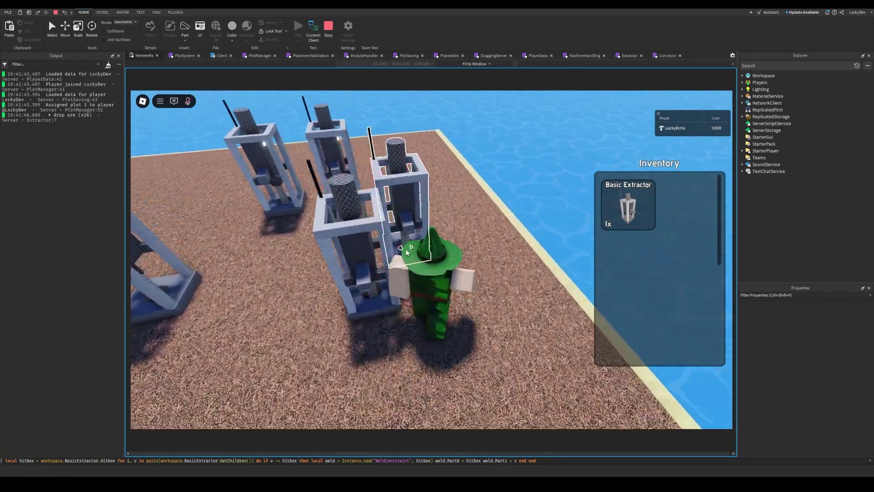
pyautogui.press('d')
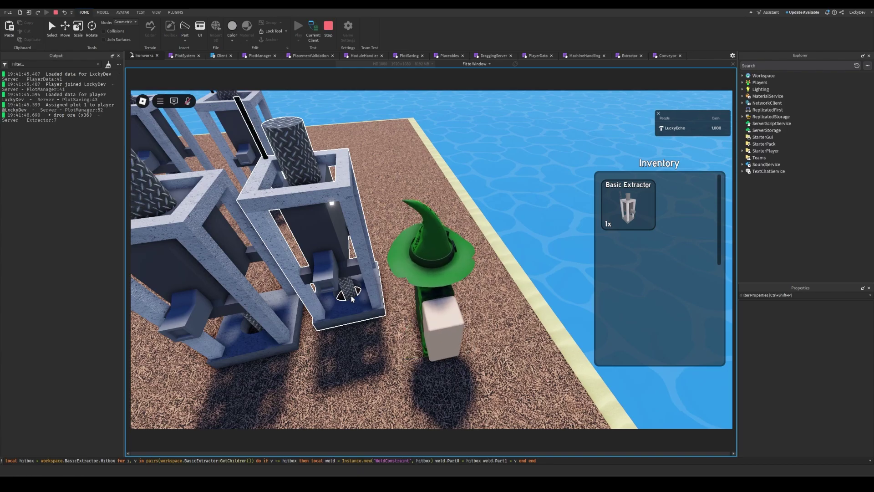
pyautogui.press('s')
pyautogui.moveTo(351, 299); pyautogui.dragTo(352, 298, button='right')
pyautogui.press('a')
pyautogui.press('w')
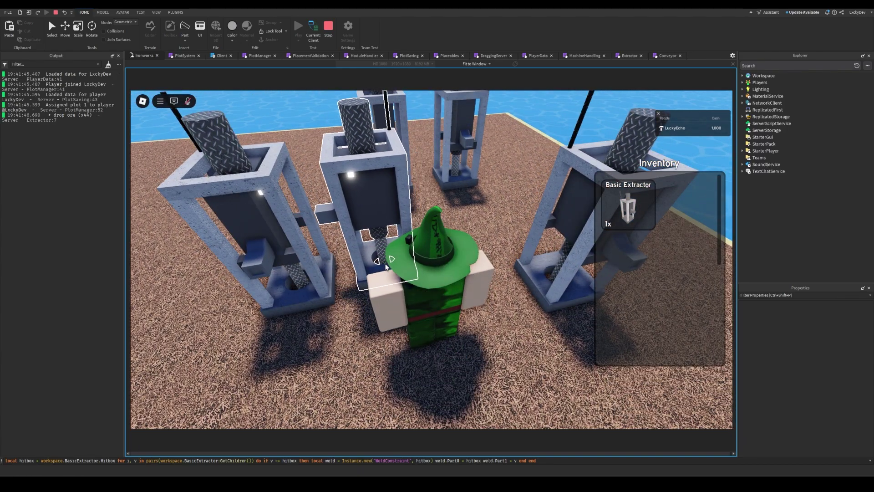
pyautogui.click(410, 269)
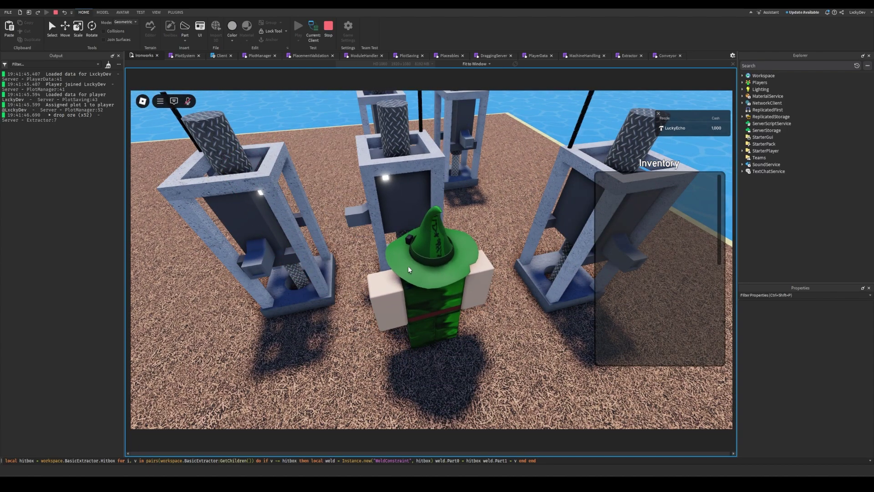
pyautogui.click(328, 27)
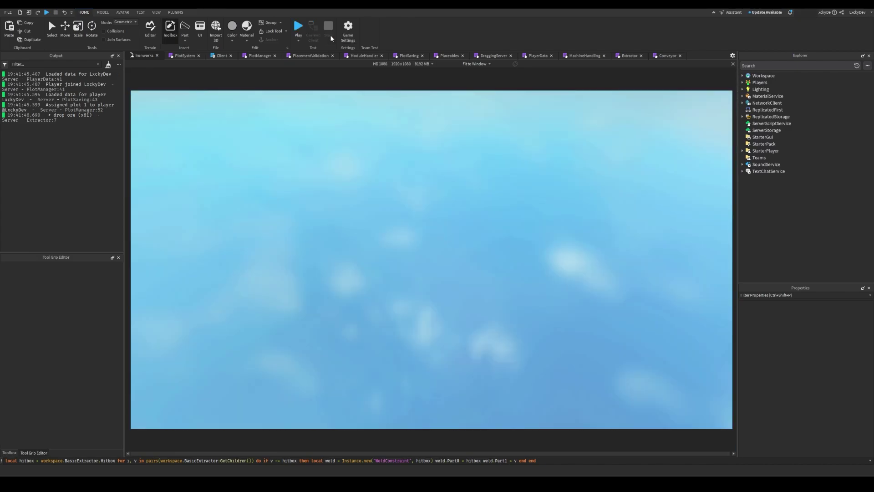
# Step: Playtest again, pick up a placed Basic Extractor, delete it from the plot and stop the test
pyautogui.click(301, 26)
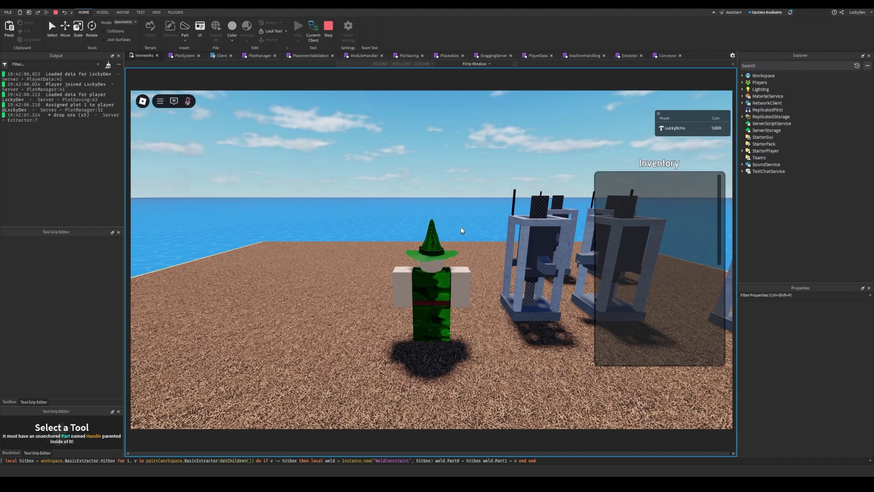
pyautogui.press('w')
pyautogui.moveTo(462, 230); pyautogui.dragTo(472, 277, button='right')
pyautogui.click(346, 374)
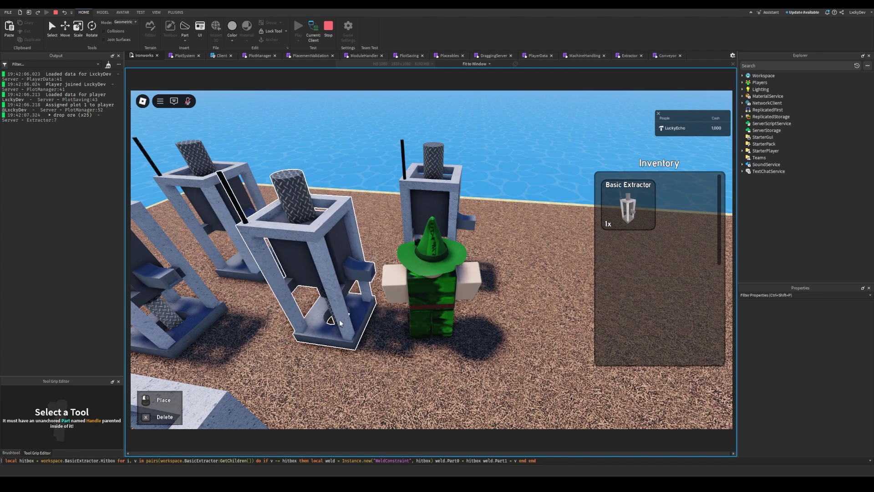
pyautogui.press('x')
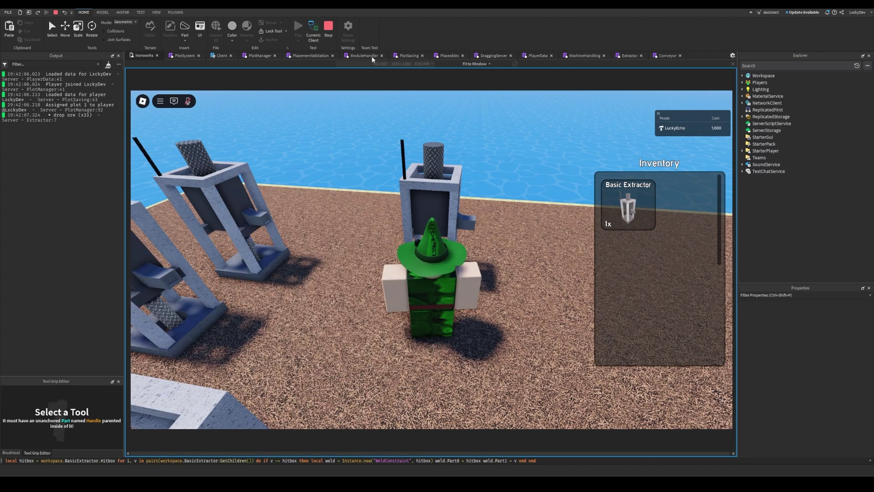
pyautogui.click(335, 26)
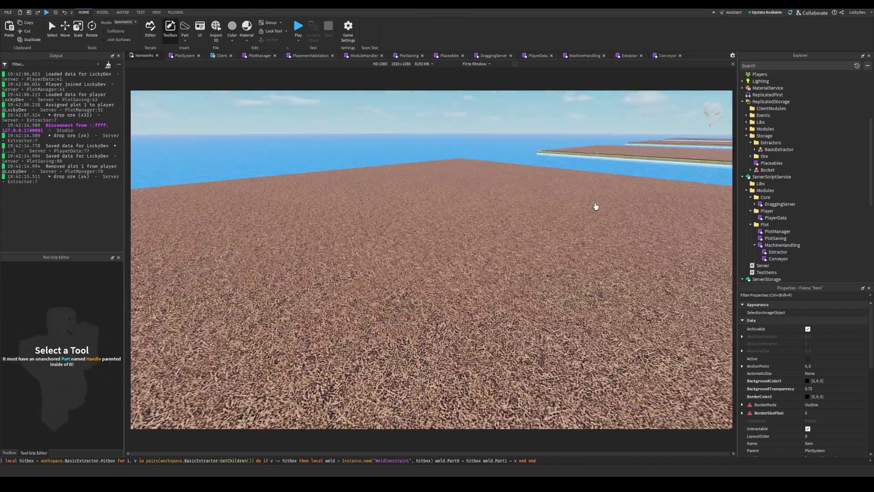
# Step: Open the Placeables module and examine the Basic Extractor entry with its ID, DisplayName and Model fields
pyautogui.click(752, 163)
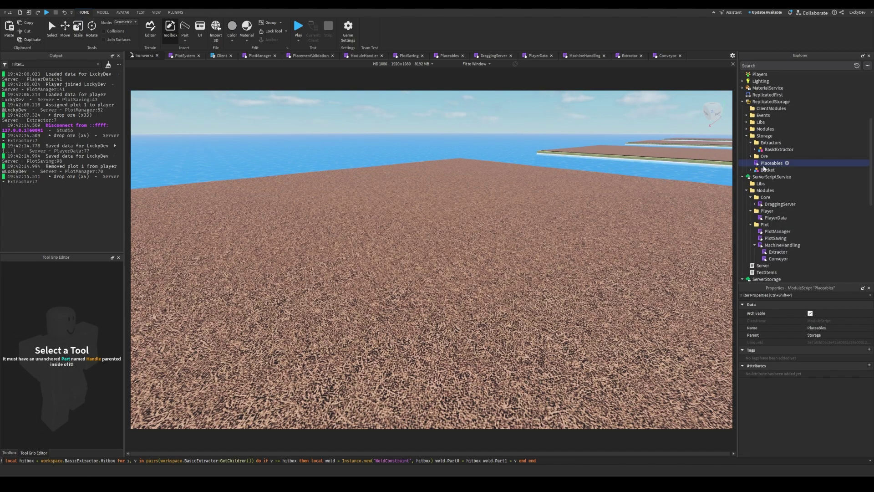
pyautogui.doubleClick(763, 165)
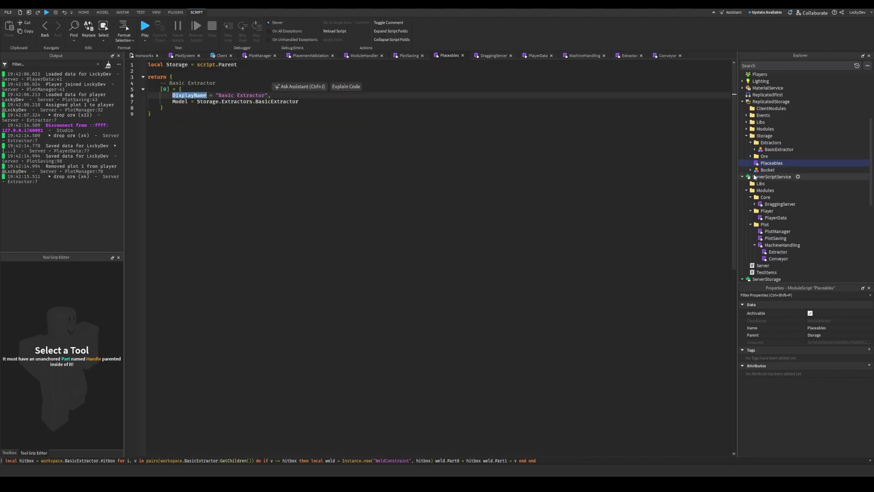
pyautogui.click(210, 144)
pyautogui.click(190, 107)
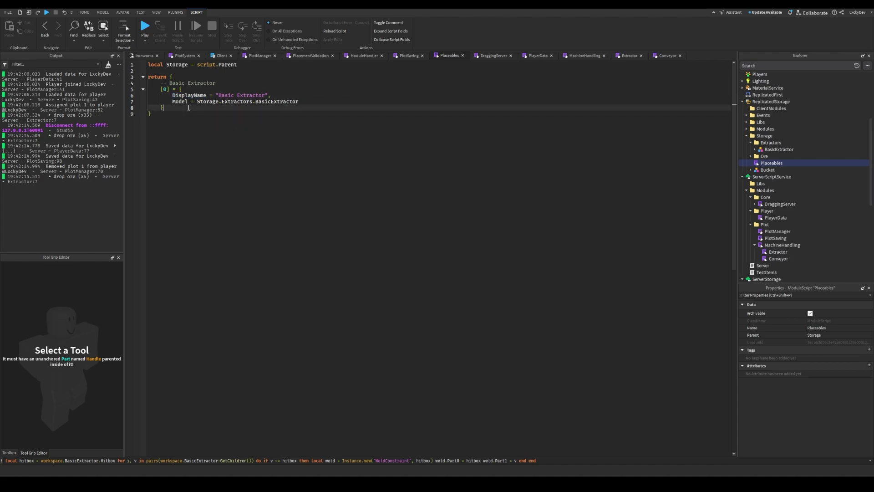
pyautogui.click(229, 82)
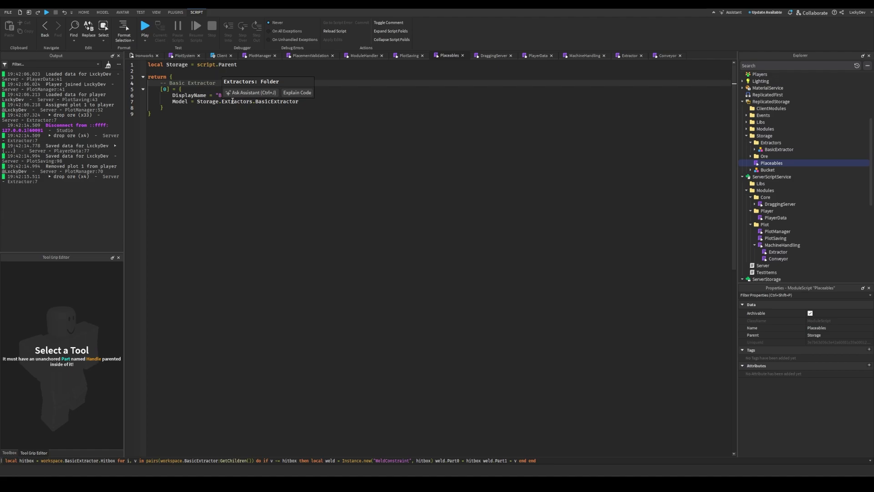
pyautogui.click(219, 112)
pyautogui.moveTo(221, 110); pyautogui.dragTo(157, 87)
pyautogui.click(187, 109)
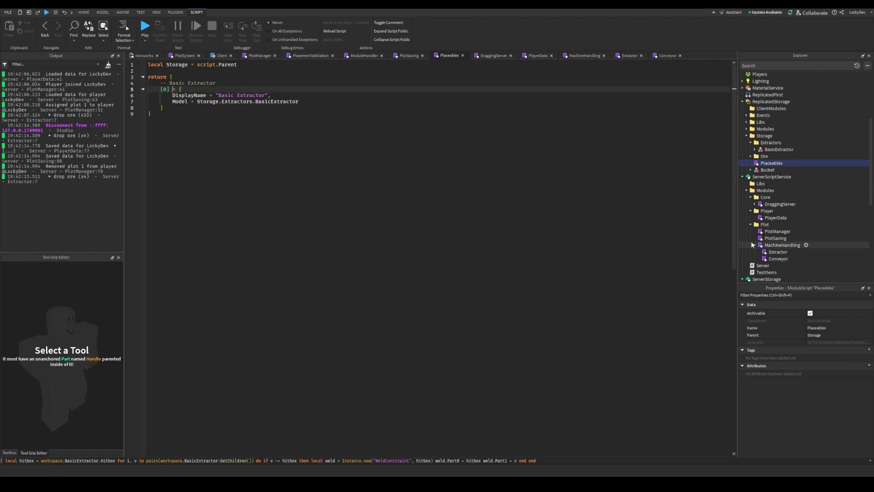
# Step: Open the PlotManager module and examine how TryPlaceItem looks up an object by id in Placeables
pyautogui.doubleClick(782, 238)
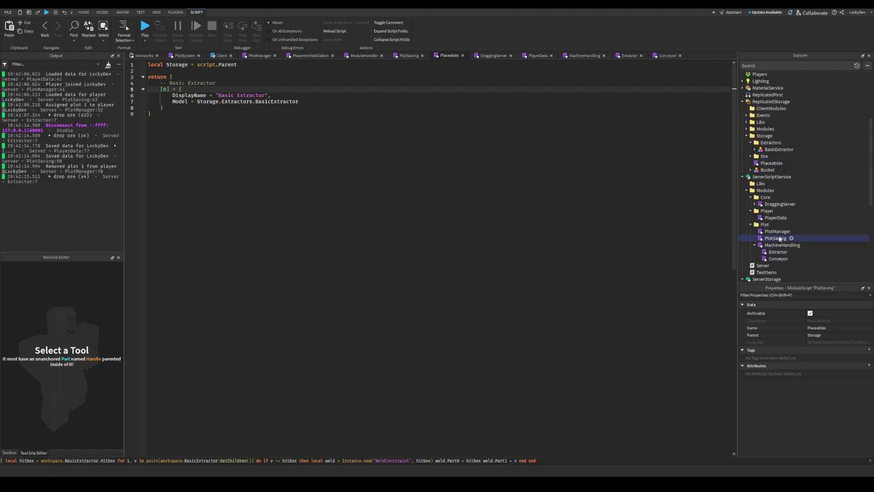
pyautogui.doubleClick(782, 232)
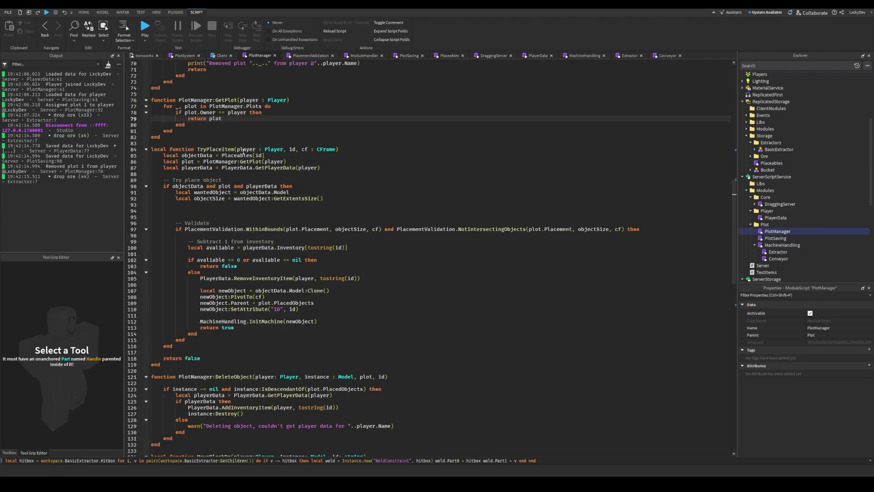
pyautogui.scroll(-15, 297, 382)
pyautogui.scroll(15, 297, 383)
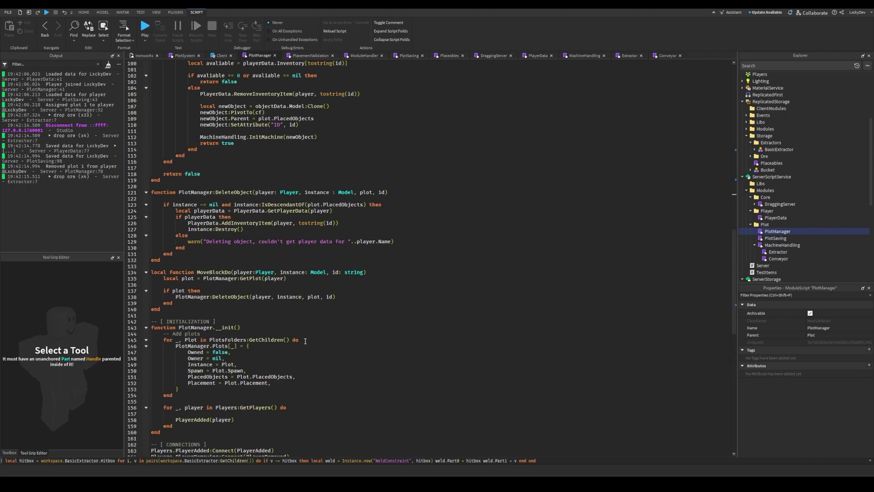
pyautogui.doubleClick(292, 168)
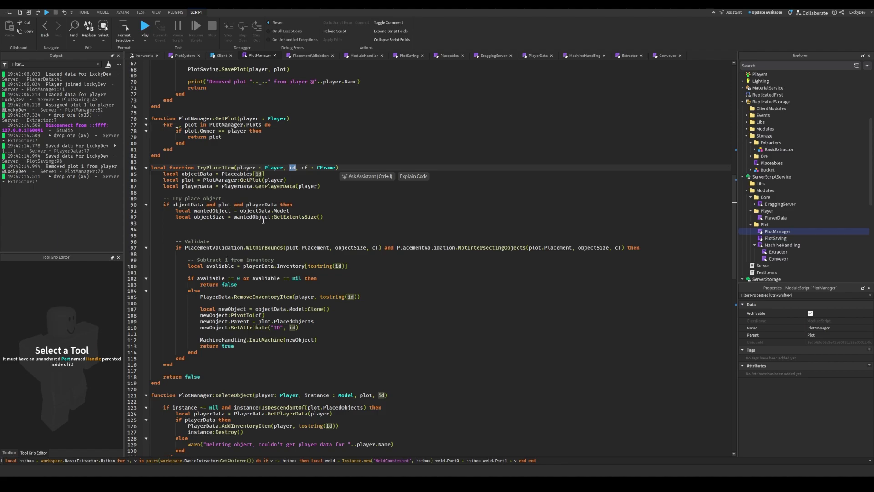
pyautogui.doubleClick(237, 174)
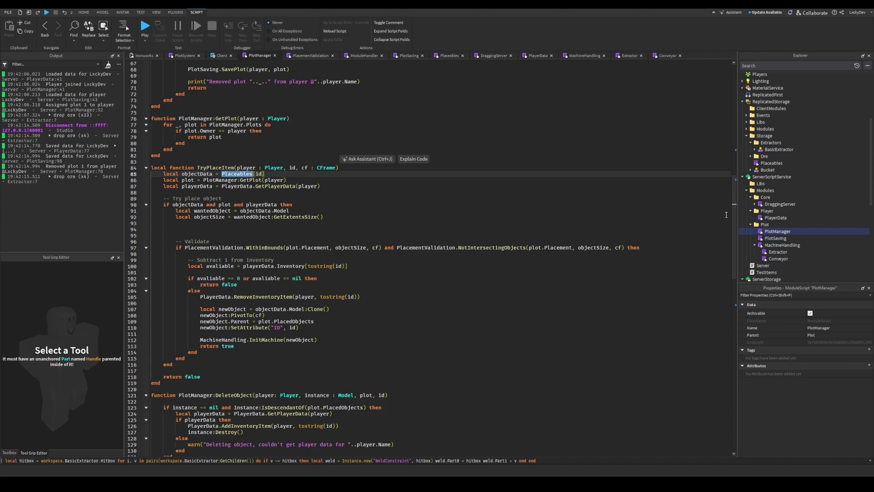
# Step: Review InitMachine in the MachineHandling module and the Process functions of its Conveyor and Extractor modules
pyautogui.doubleClick(781, 246)
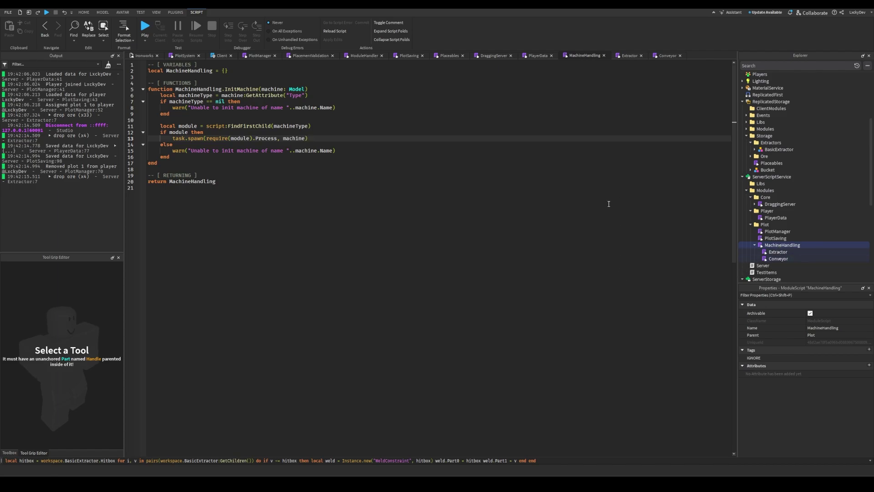
pyautogui.doubleClick(772, 258)
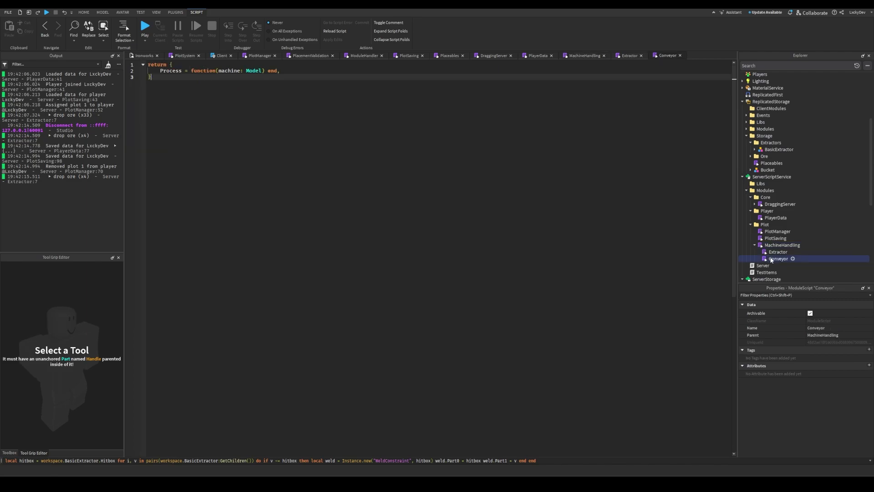
pyautogui.doubleClick(774, 253)
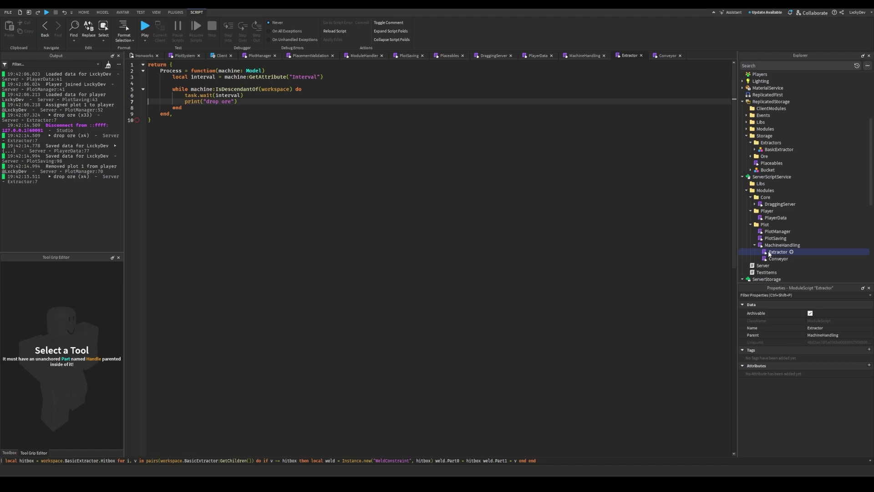
pyautogui.moveTo(190, 116); pyautogui.dragTo(160, 71)
pyautogui.click(161, 71)
pyautogui.doubleClick(192, 77)
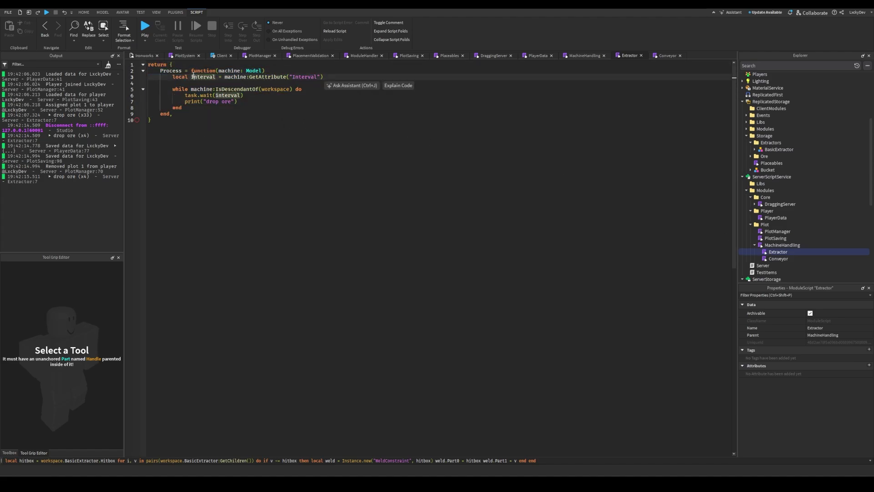
pyautogui.click(244, 100)
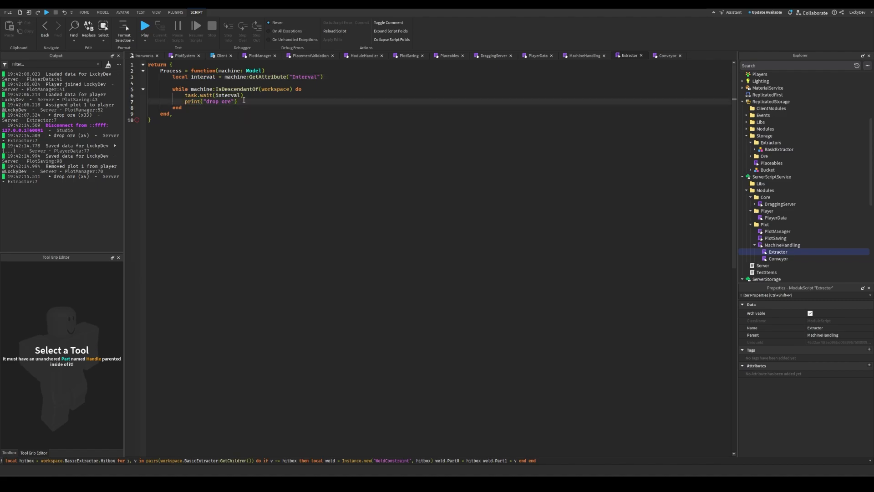
pyautogui.moveTo(178, 100); pyautogui.dragTo(238, 101)
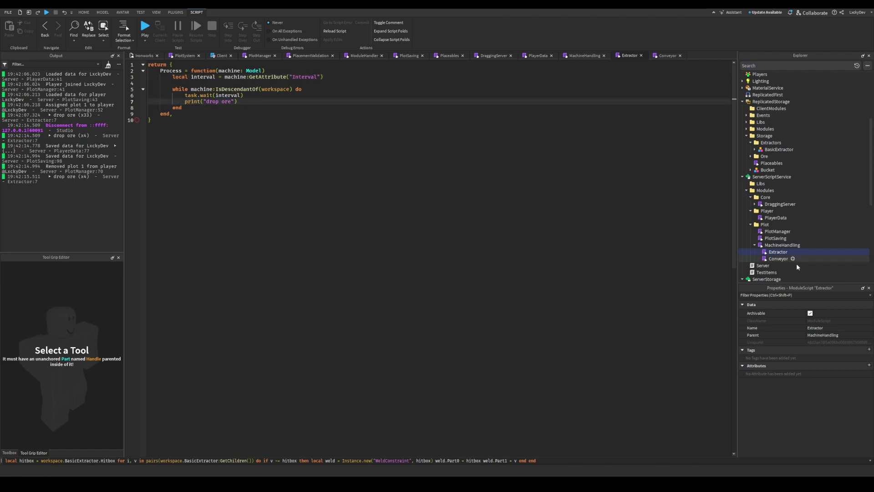
pyautogui.click(783, 245)
pyautogui.doubleClick(783, 246)
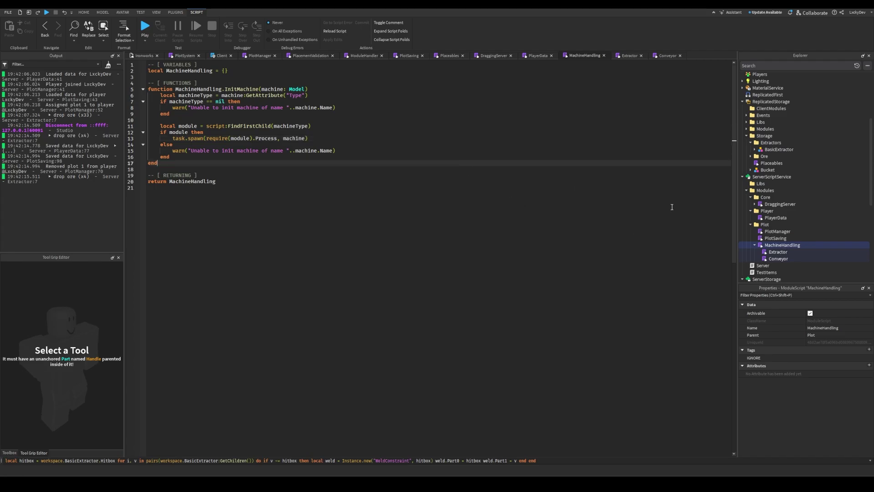
# Step: Return to the Ironworks place's 3D view and look over the empty plot
pyautogui.click(150, 56)
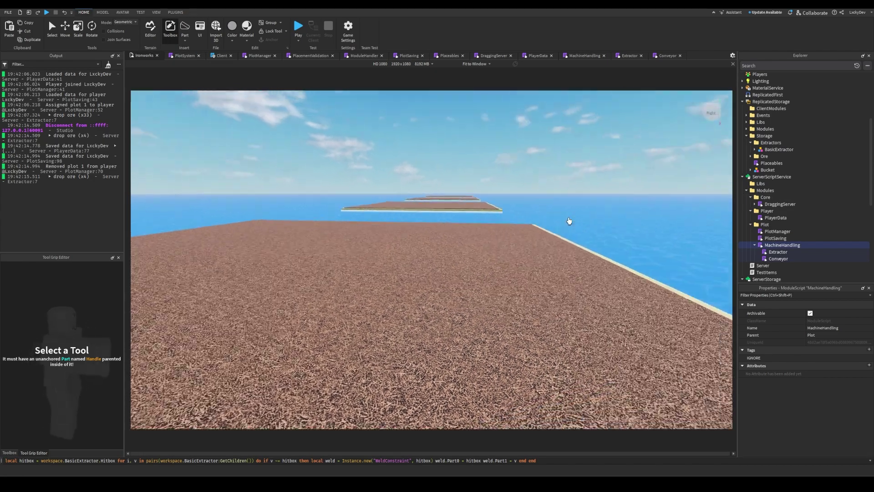
pyautogui.moveTo(569, 220); pyautogui.dragTo(569, 220, button='right')
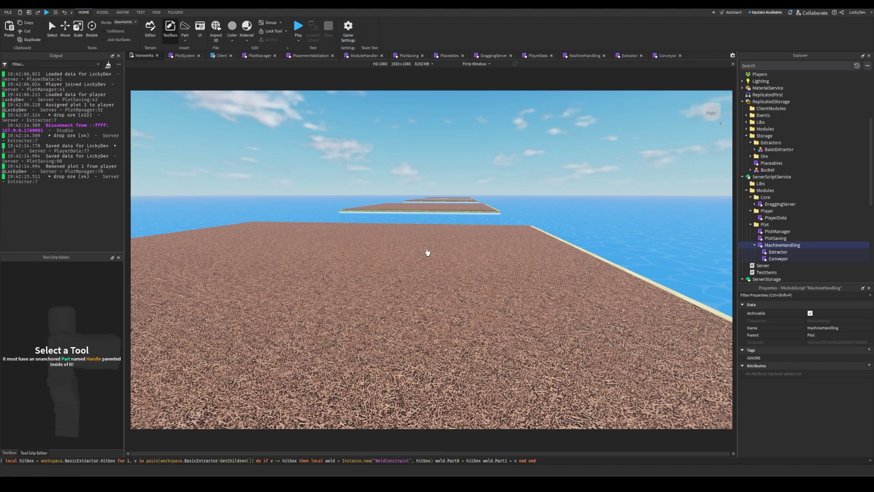
pyautogui.moveTo(427, 251); pyautogui.dragTo(426, 251, button='right')
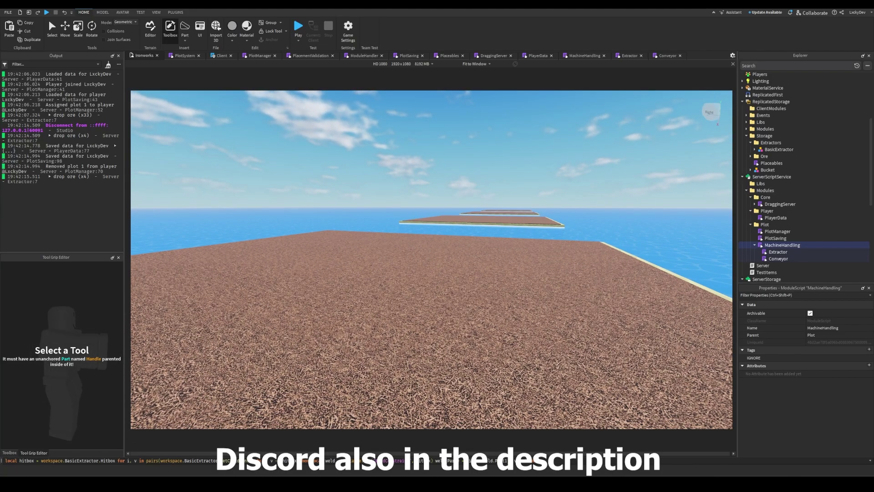